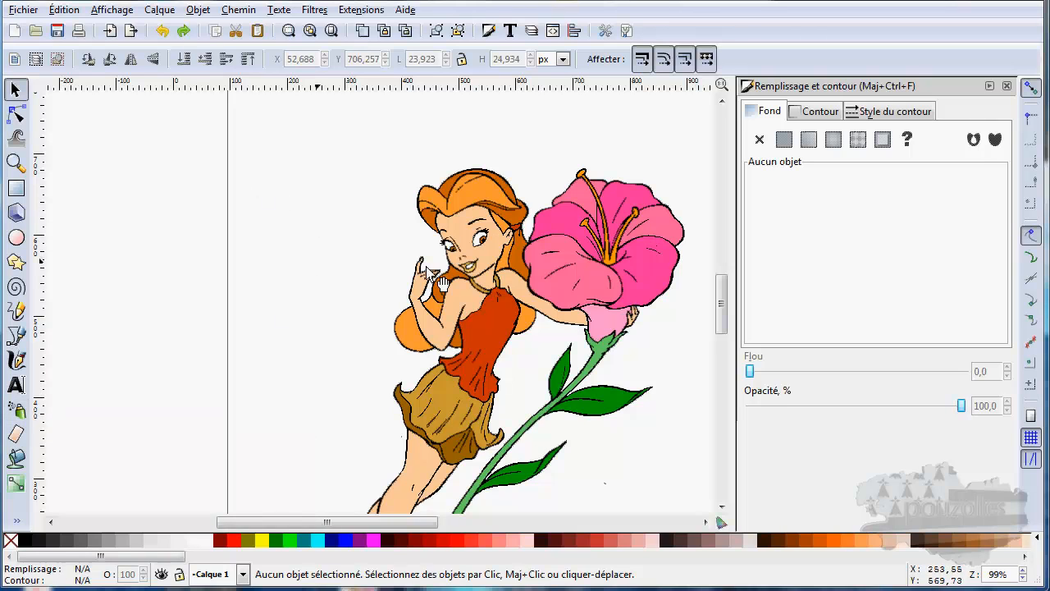
# Try spraying copies of the fairy image across the page after shrinking it to about 80 px, and undo both changes.
pyautogui.click(459, 316)
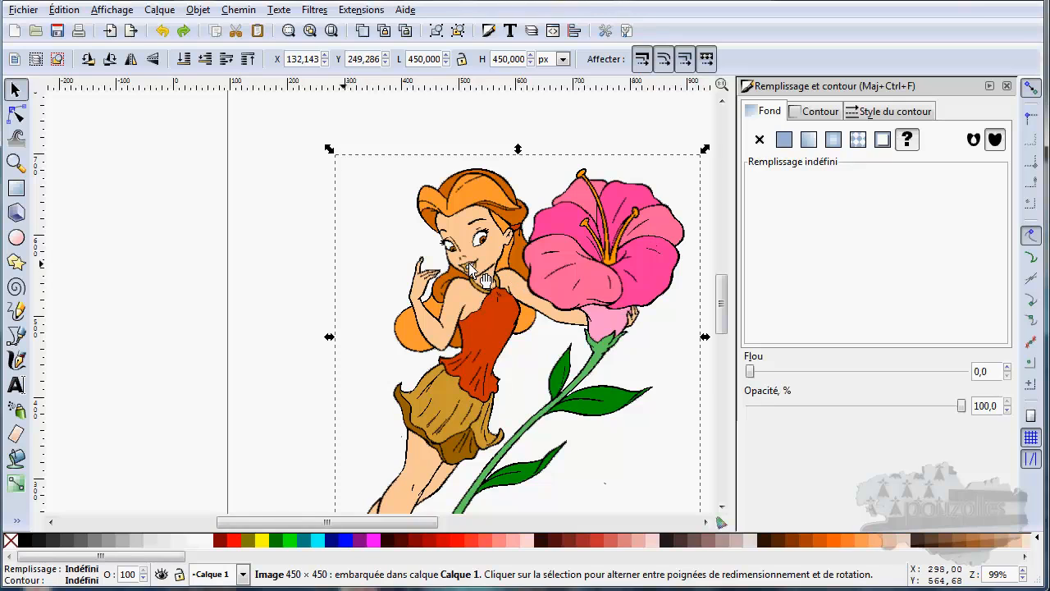
pyautogui.moveTo(708, 152); pyautogui.dragTo(408, 429)
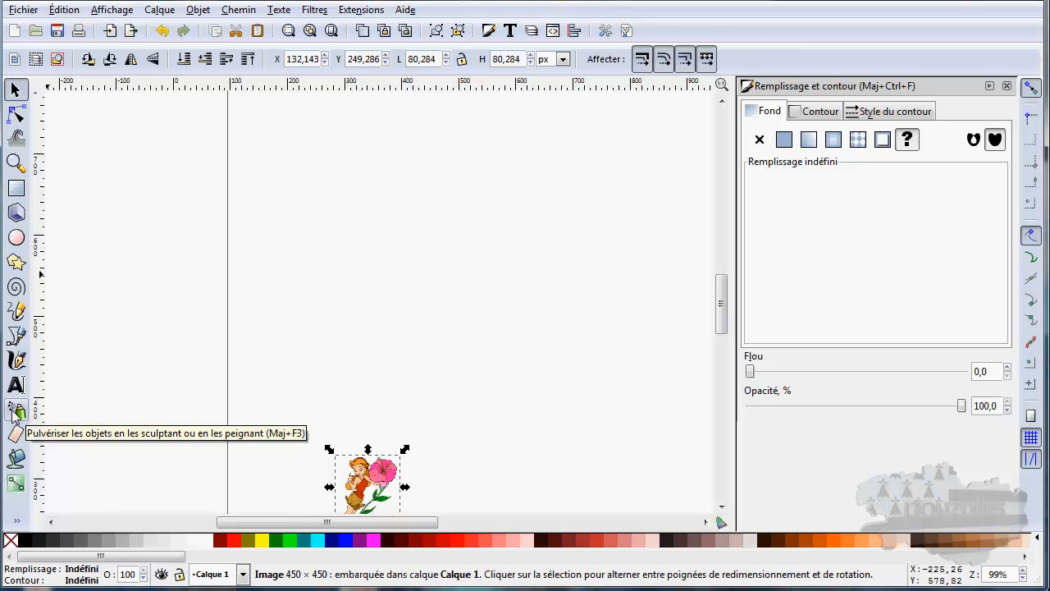
pyautogui.click(17, 411)
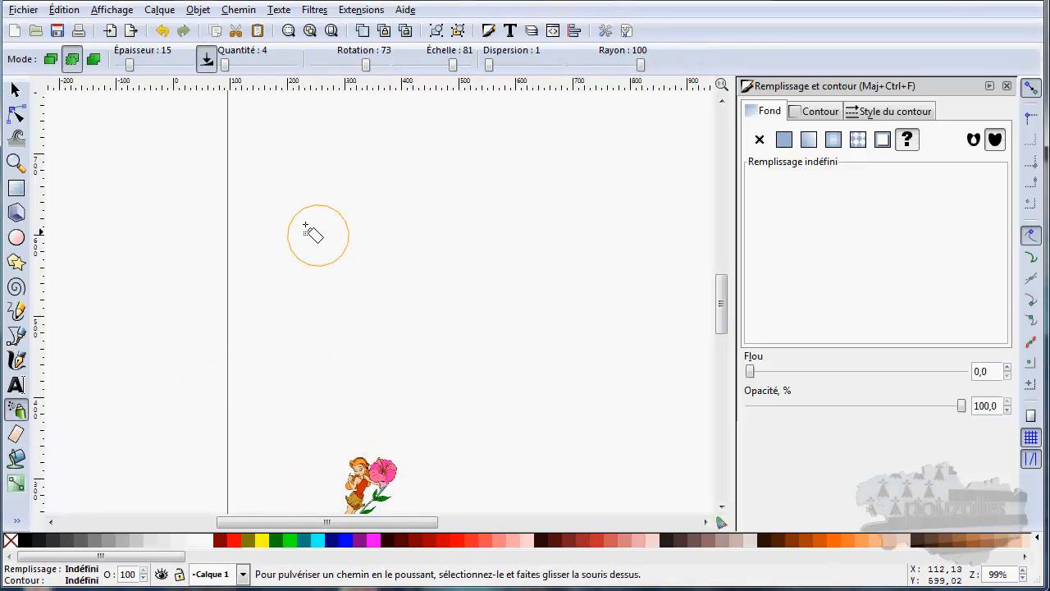
pyautogui.moveTo(287, 208)
pyautogui.mouseDown()
pyautogui.moveTo(350, 219)
pyautogui.moveTo(484, 198)
pyautogui.moveTo(555, 202)
pyautogui.moveTo(579, 230)
pyautogui.moveTo(603, 351)
pyautogui.moveTo(559, 393)
pyautogui.moveTo(506, 395)
pyautogui.moveTo(379, 351)
pyautogui.moveTo(295, 361)
pyautogui.moveTo(268, 397)
pyautogui.moveTo(282, 474)
pyautogui.mouseUp()
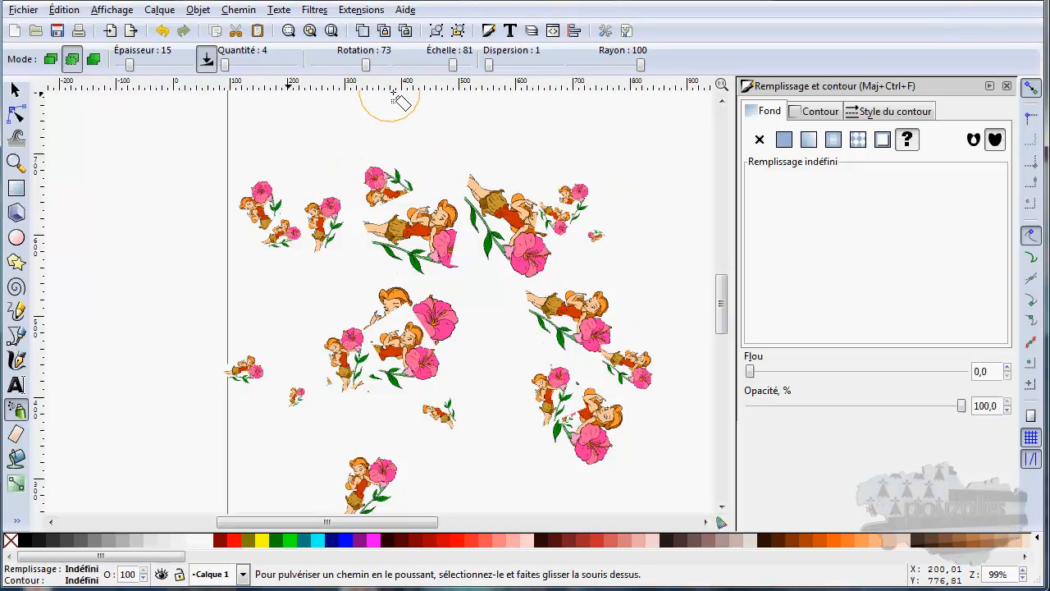
pyautogui.hotkey('ctrl', 'z')
pyautogui.hotkey('ctrl', 'z')
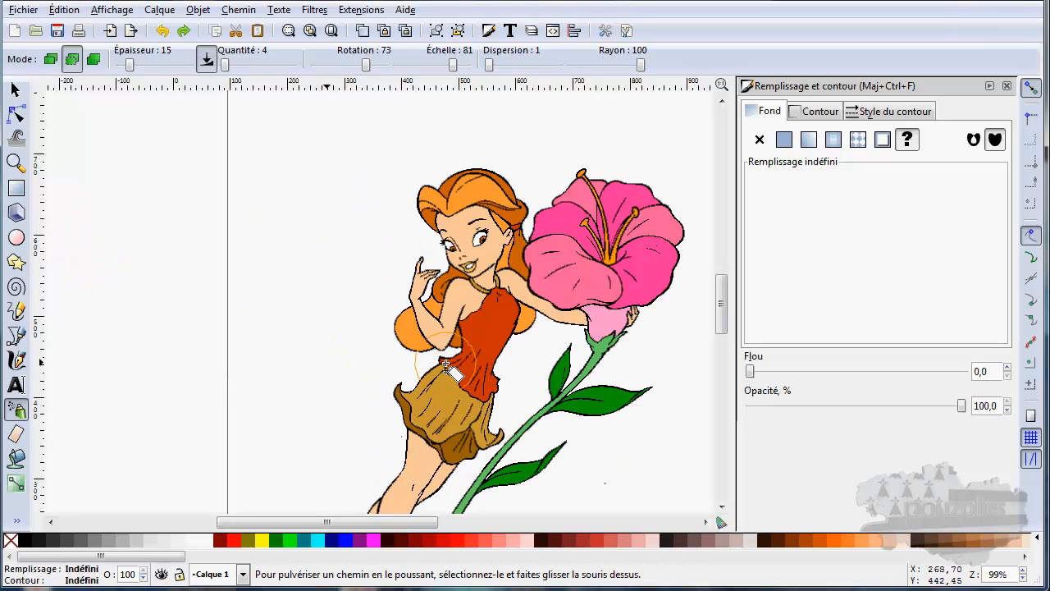
# Display the layer list and lock the layer Calque 1 containing the fairy image.
pyautogui.scroll(-1, 446, 365)
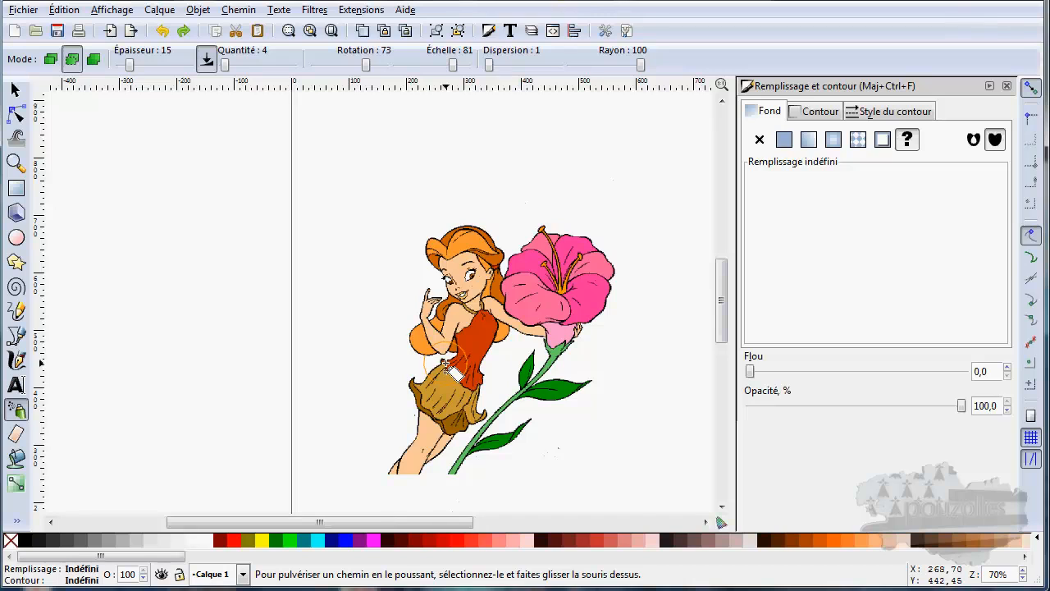
pyautogui.scroll(-1, 445, 364)
pyautogui.moveTo(445, 362); pyautogui.dragTo(414, 338)
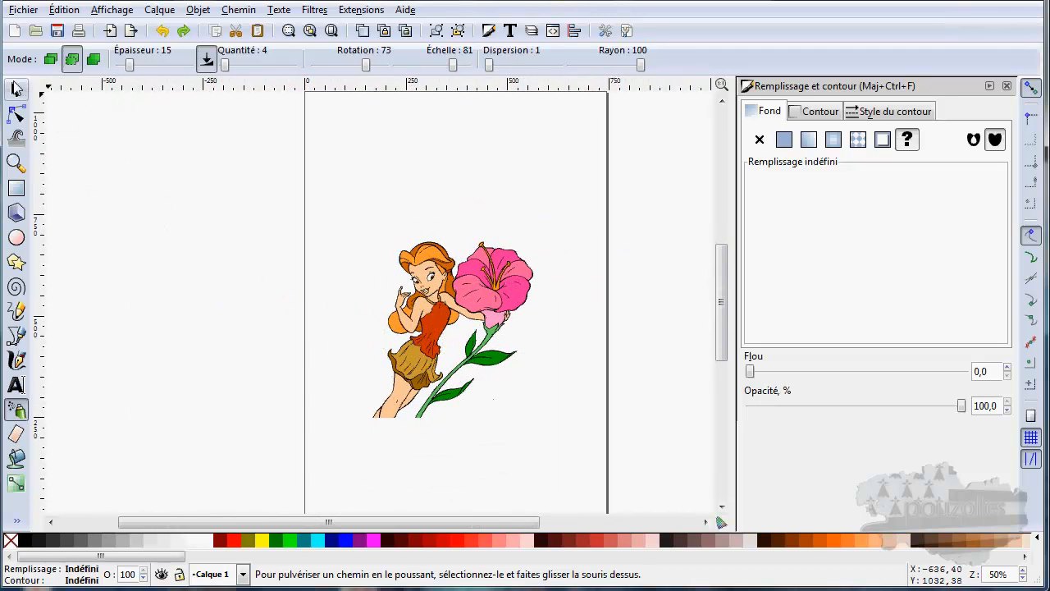
pyautogui.click(16, 89)
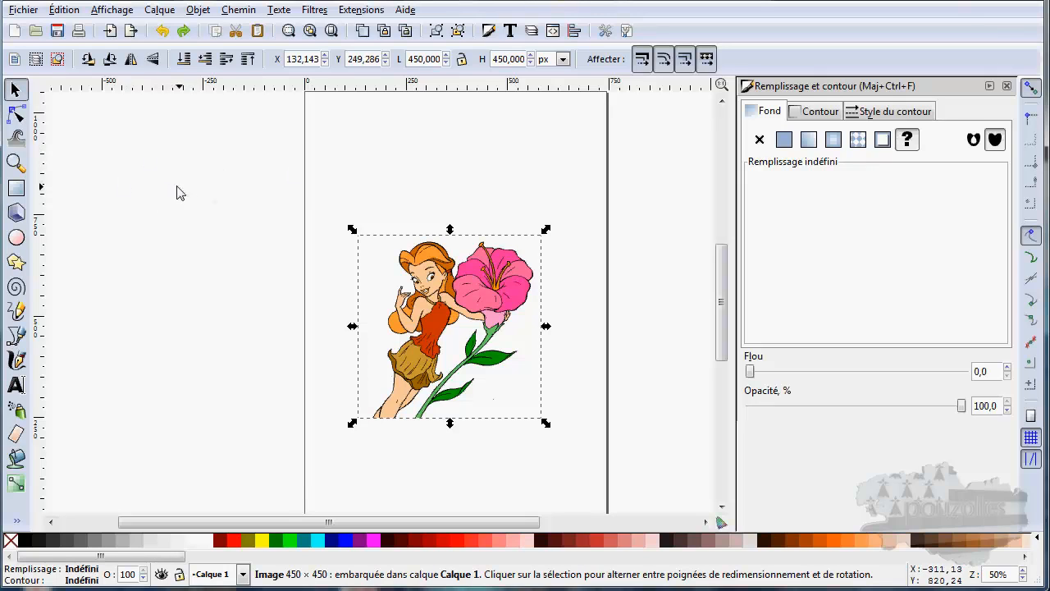
pyautogui.click(531, 31)
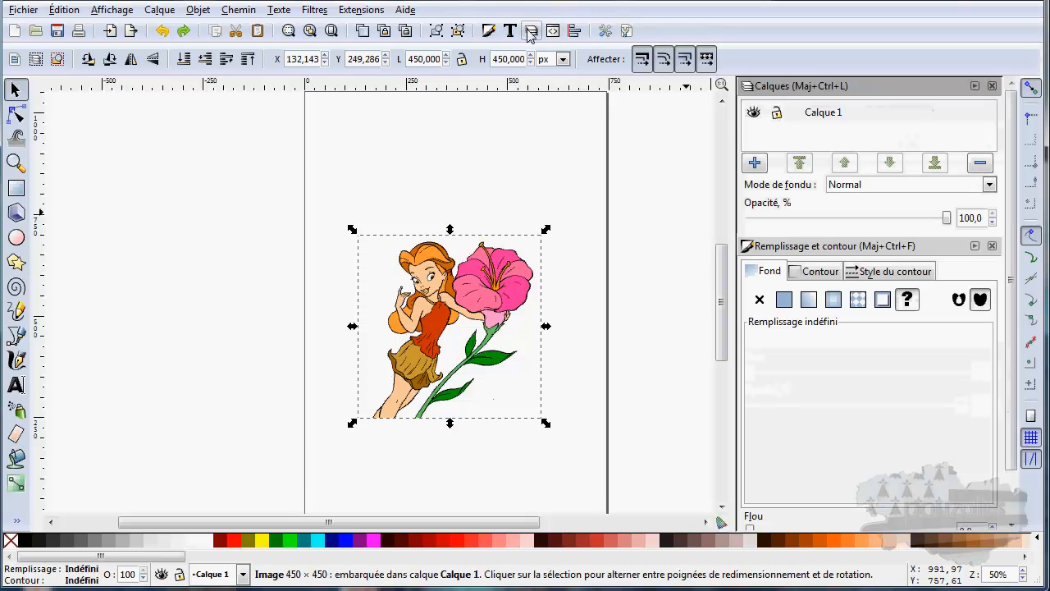
pyautogui.click(777, 114)
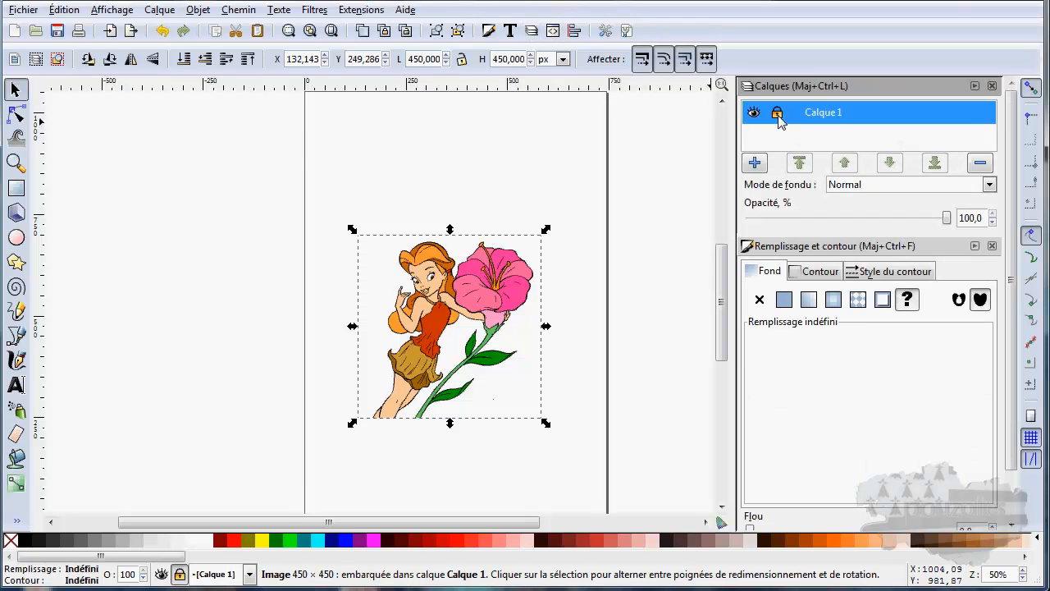
# Add a layer named Calque above the current layer and make it active, leaving it unlocked.
pyautogui.click(755, 164)
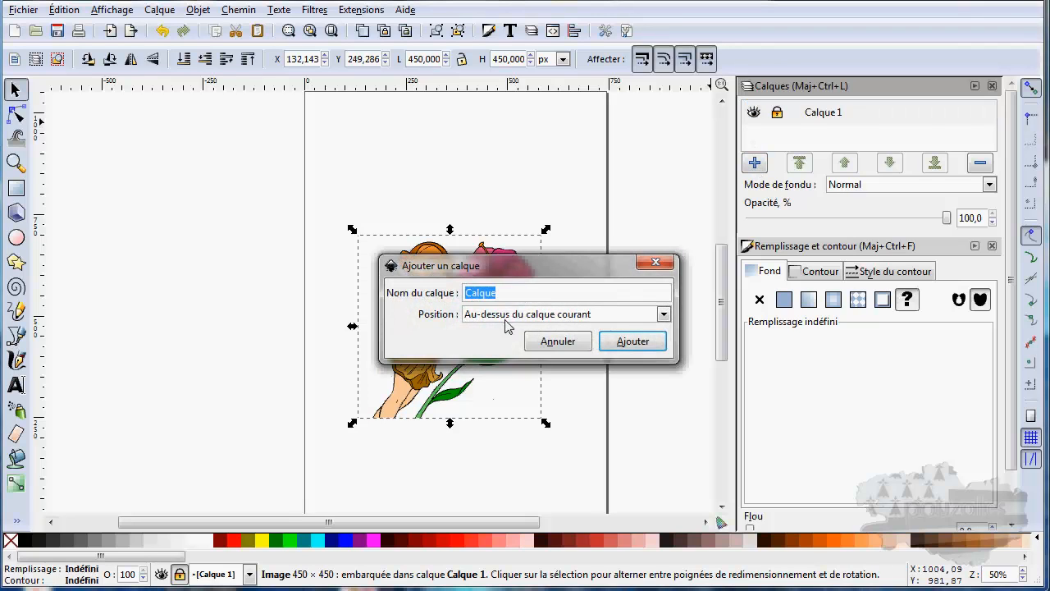
pyautogui.click(632, 341)
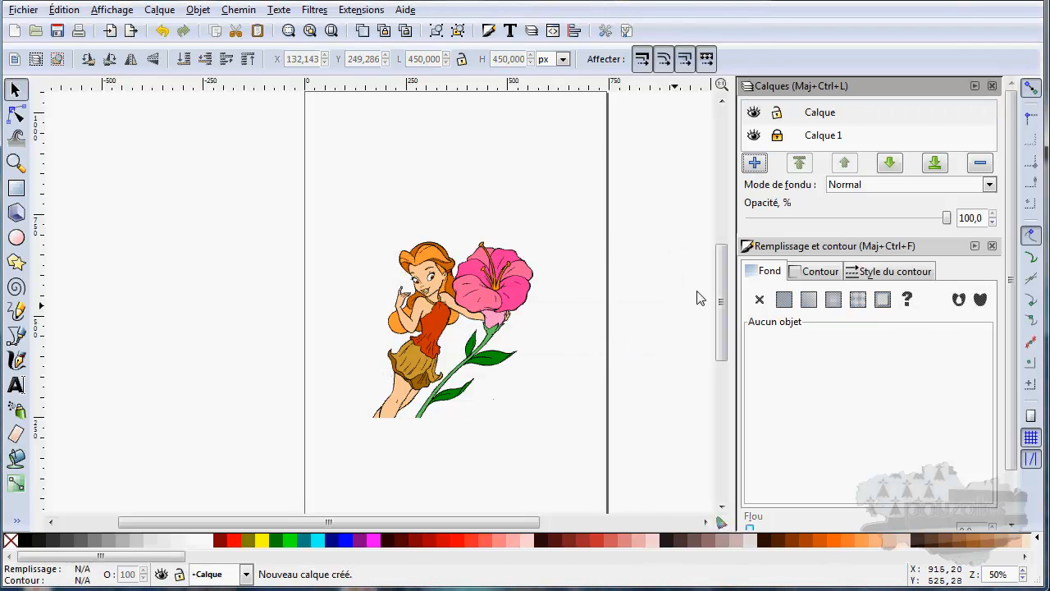
pyautogui.click(821, 112)
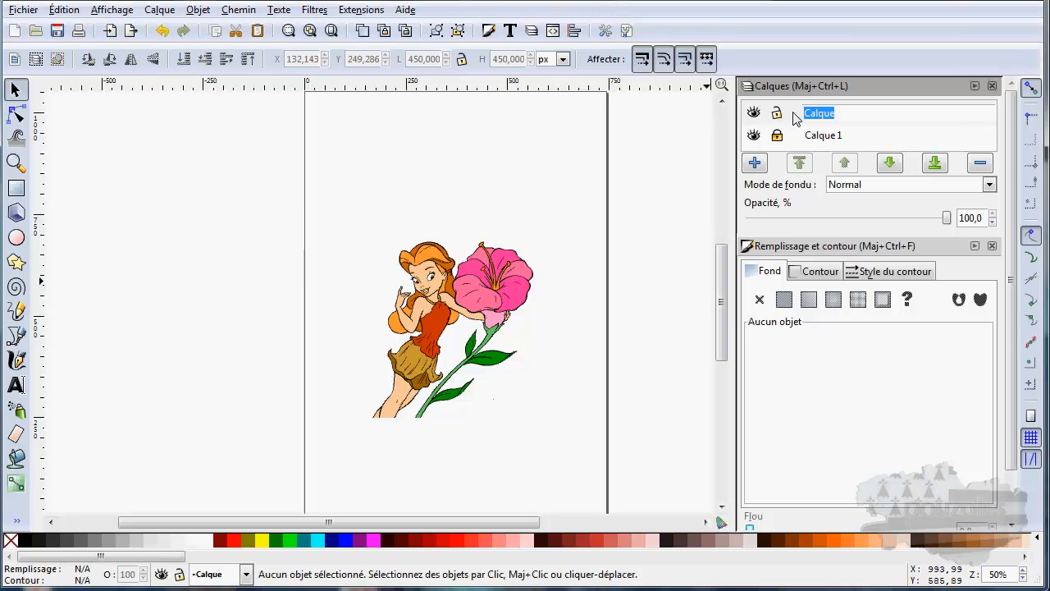
pyautogui.click(779, 113)
pyautogui.click(779, 114)
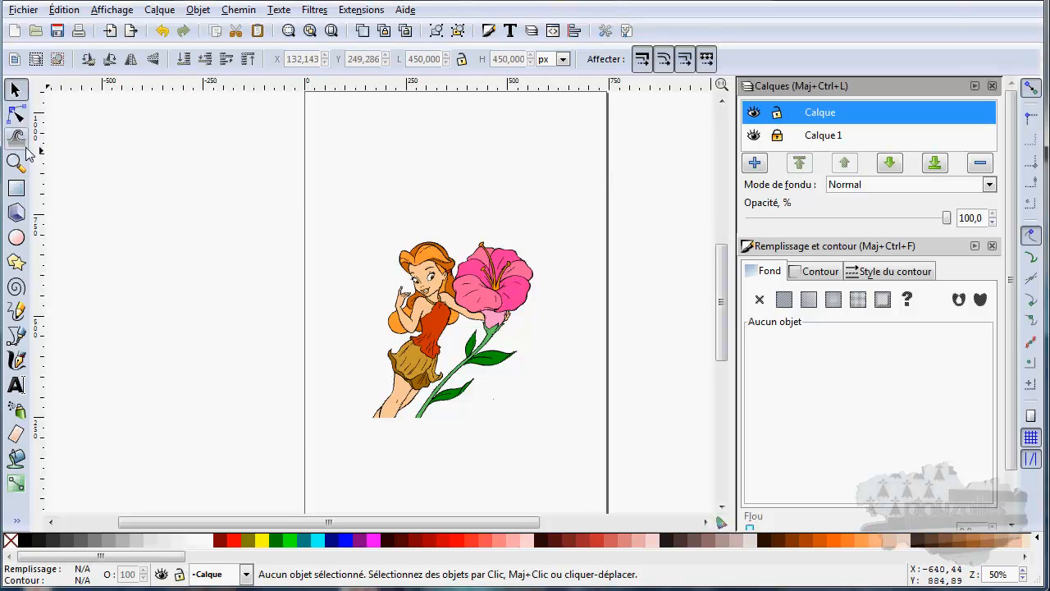
# Draw a green square about 30 px wide and a small six-pointed star with yellow fill ecf630ff above the fairy.
pyautogui.click(16, 189)
pyautogui.moveTo(331, 147); pyautogui.dragTo(349, 163)
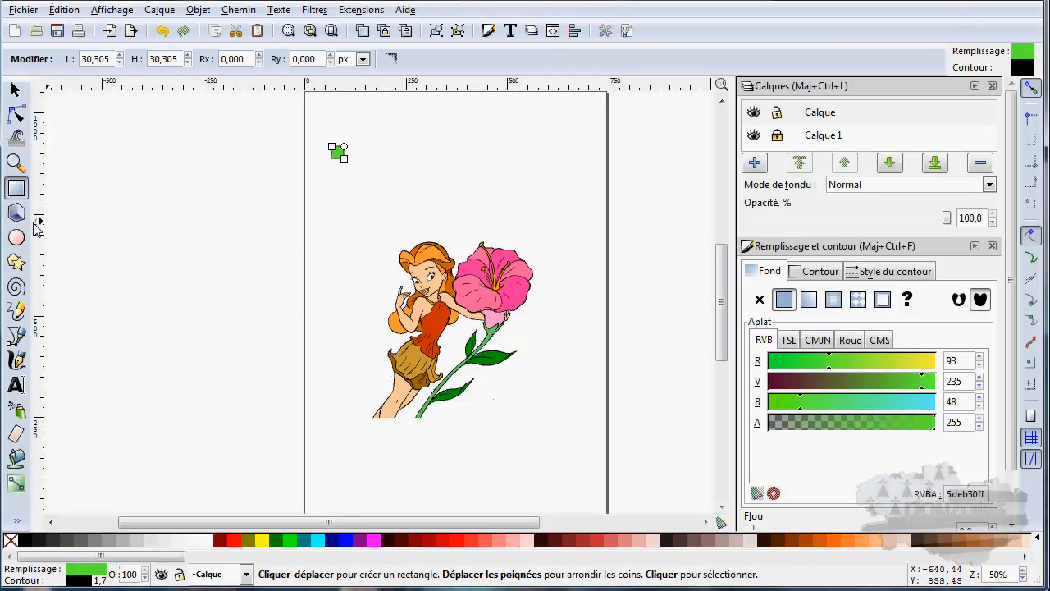
pyautogui.click(16, 262)
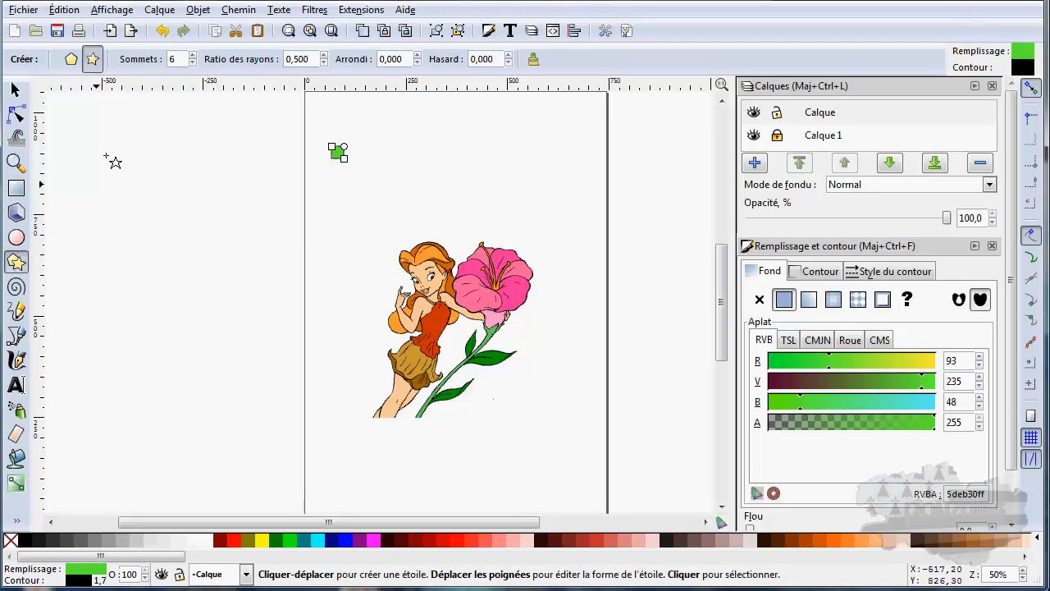
pyautogui.moveTo(392, 138); pyautogui.dragTo(404, 151)
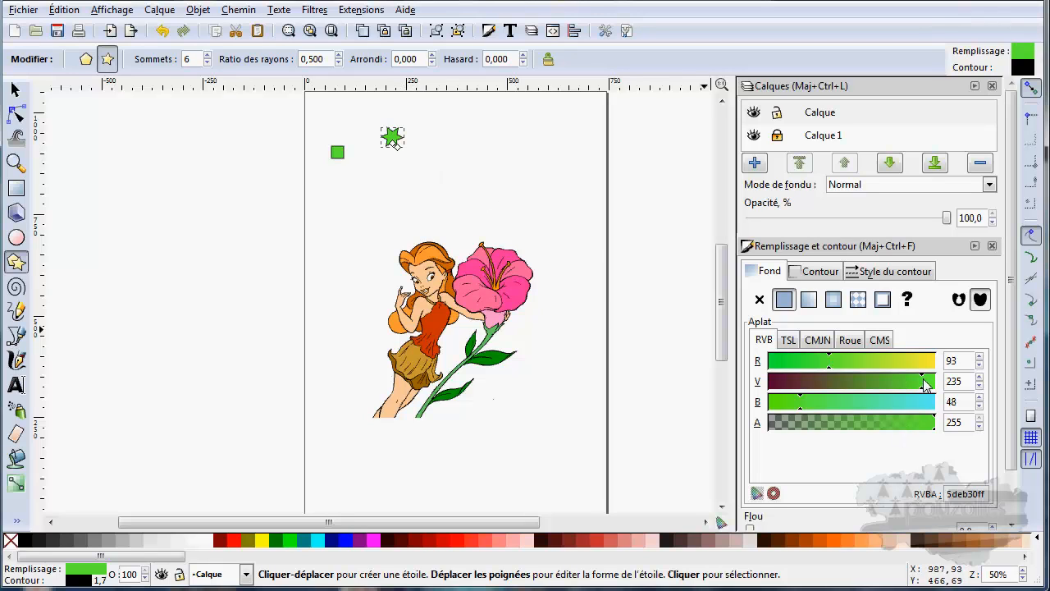
pyautogui.moveTo(927, 381)
pyautogui.mouseDown()
pyautogui.moveTo(870, 382)
pyautogui.moveTo(927, 366)
pyautogui.mouseUp()
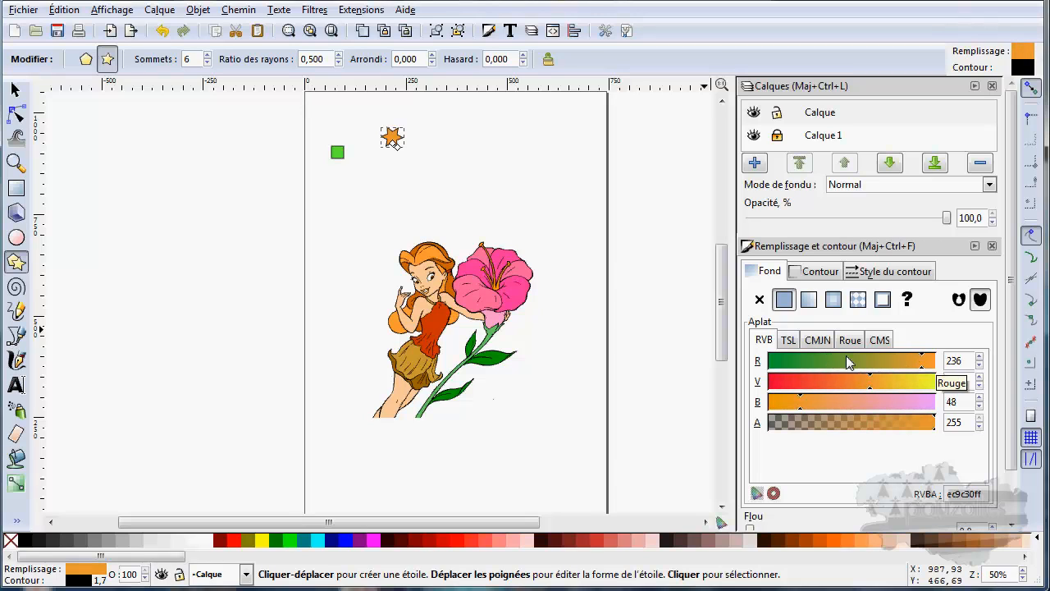
pyautogui.moveTo(892, 392); pyautogui.dragTo(933, 390)
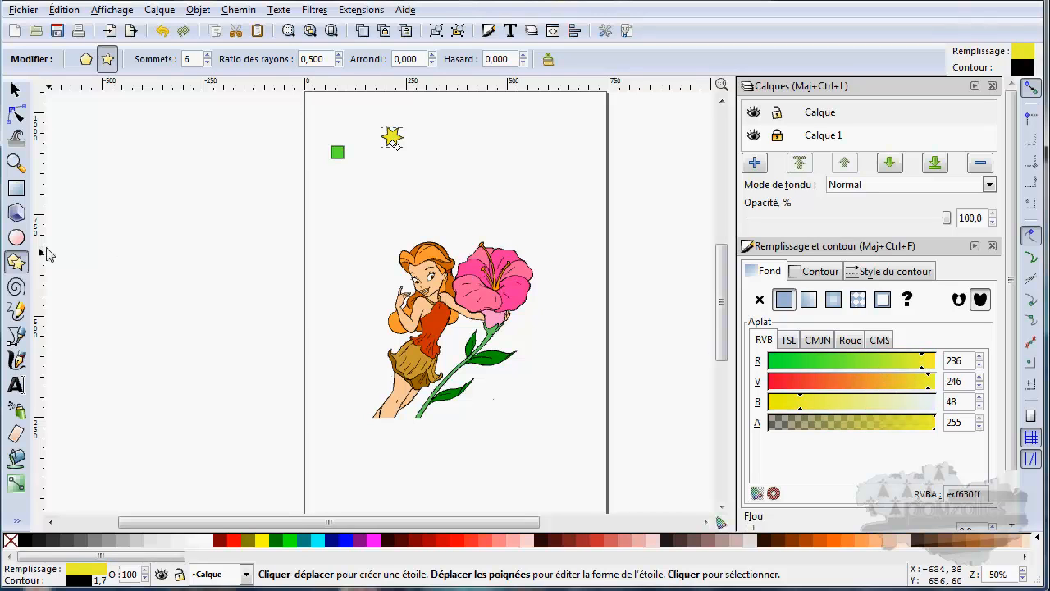
# Draw a circle about 54 px wide below the square and fill it orange with green value 138.
pyautogui.click(16, 237)
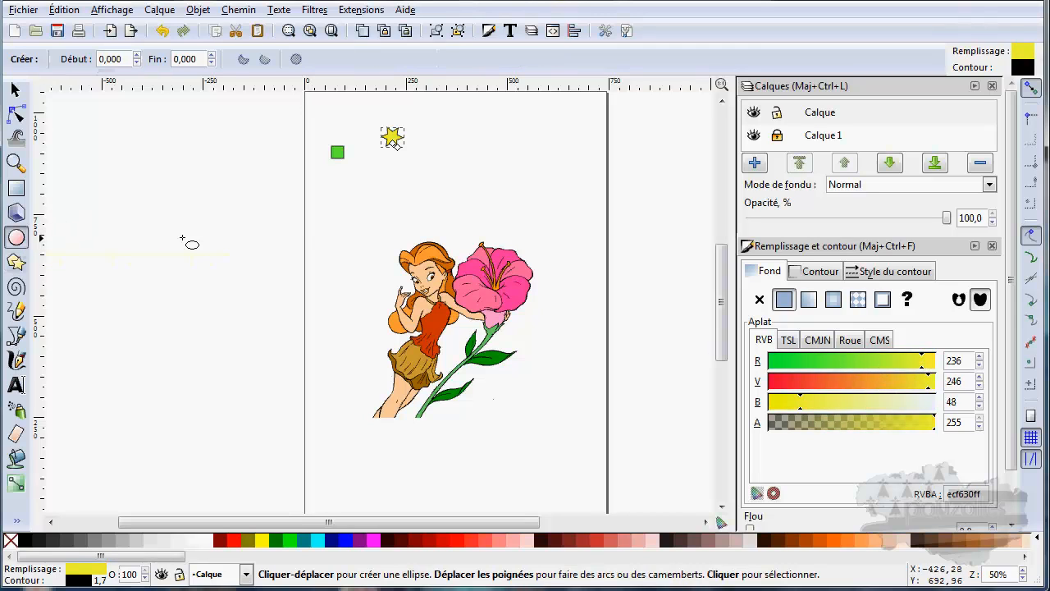
pyautogui.moveTo(318, 214); pyautogui.dragTo(340, 236)
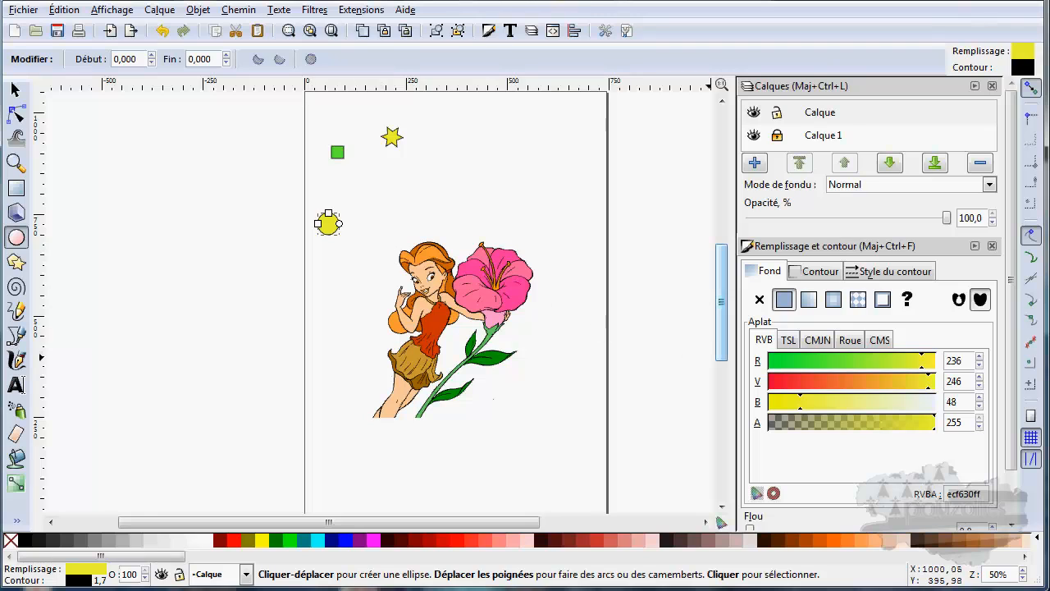
pyautogui.click(859, 385)
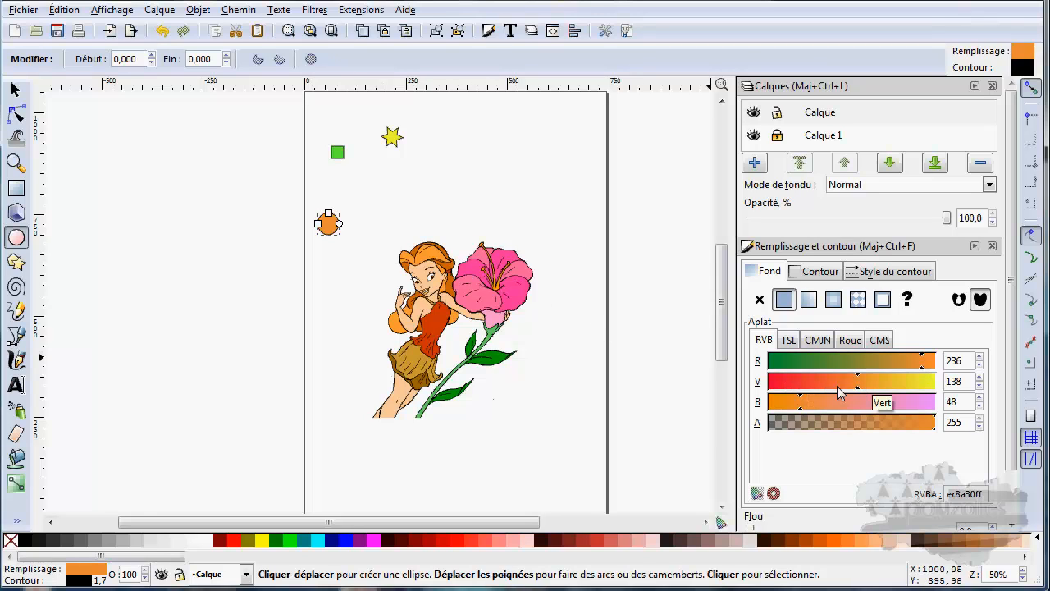
# Try spraying clones of the orange circle down over the fairy at width 15, and undo the spray.
pyautogui.click(18, 90)
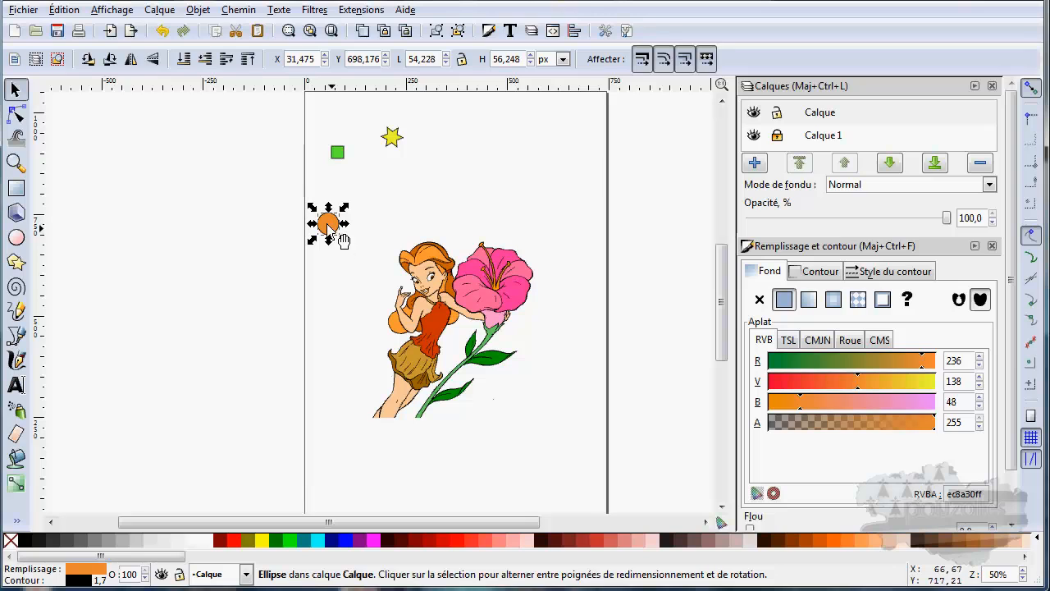
pyautogui.click(18, 410)
pyautogui.click(448, 168)
pyautogui.moveTo(448, 169)
pyautogui.mouseDown()
pyautogui.moveTo(403, 207)
pyautogui.moveTo(438, 251)
pyautogui.moveTo(420, 302)
pyautogui.moveTo(344, 379)
pyautogui.moveTo(349, 412)
pyautogui.moveTo(371, 433)
pyautogui.moveTo(440, 447)
pyautogui.moveTo(478, 445)
pyautogui.moveTo(531, 403)
pyautogui.moveTo(460, 417)
pyautogui.mouseUp()
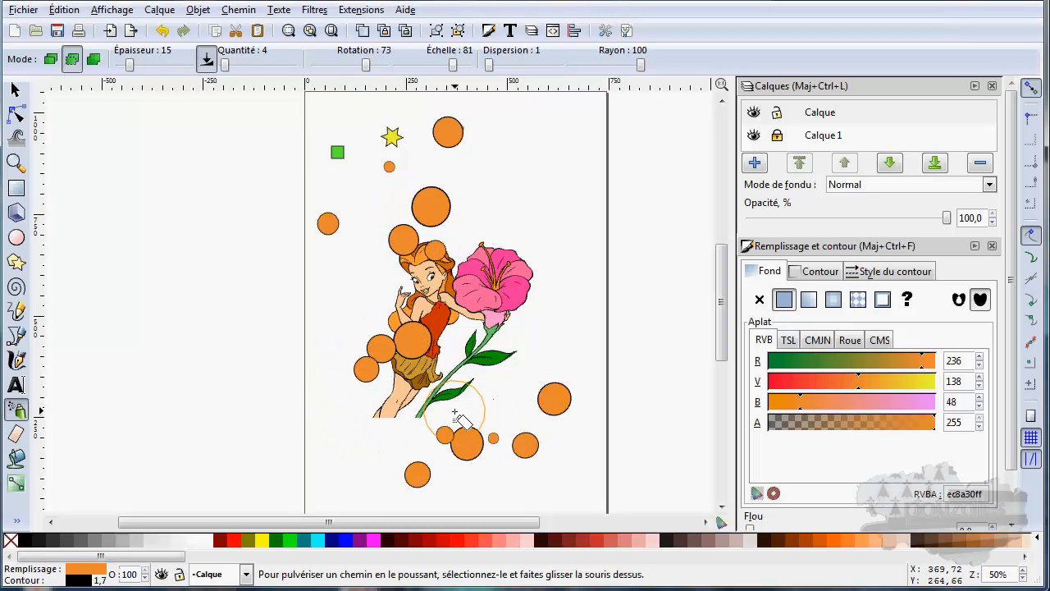
pyautogui.hotkey('ctrl', 'z')
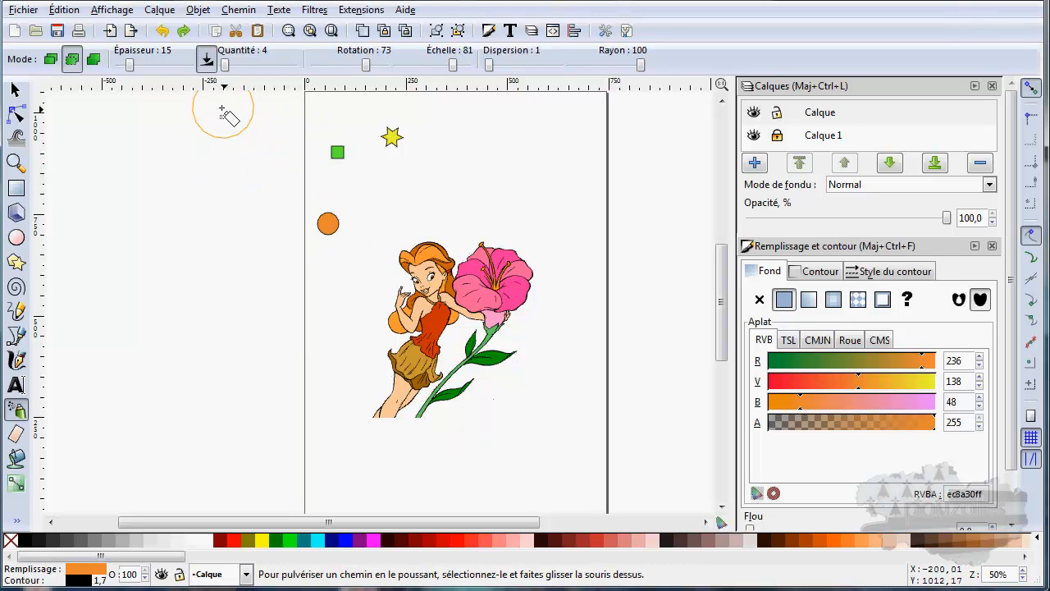
# Try spraying clones of the orange circle with the spray width set to 65, and undo the strokes.
pyautogui.moveTo(134, 71)
pyautogui.mouseDown()
pyautogui.moveTo(184, 70)
pyautogui.moveTo(164, 68)
pyautogui.mouseUp()
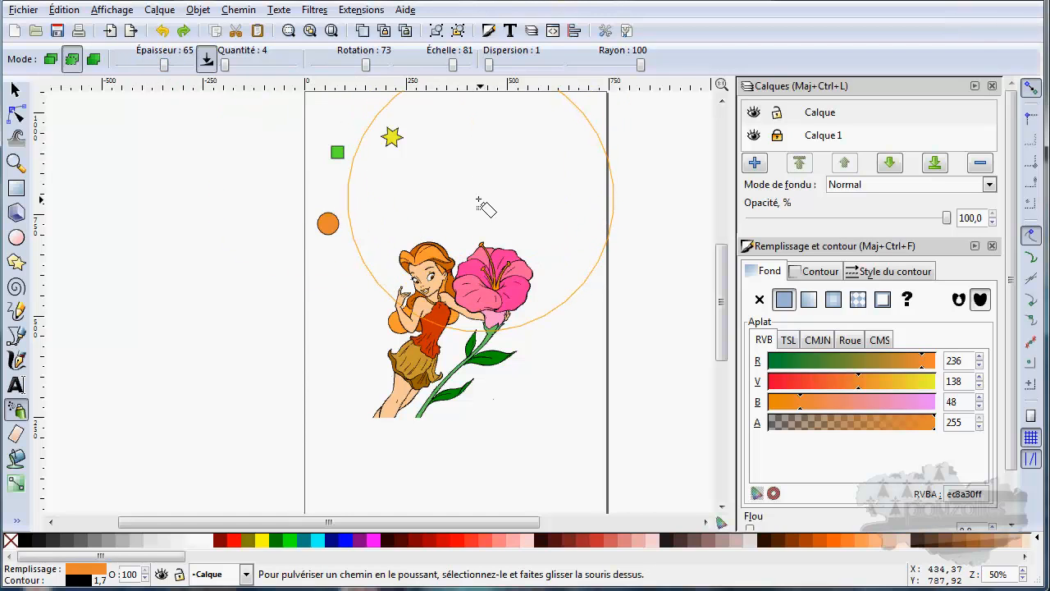
pyautogui.moveTo(423, 232)
pyautogui.mouseDown()
pyautogui.moveTo(372, 272)
pyautogui.moveTo(368, 310)
pyautogui.moveTo(401, 355)
pyautogui.moveTo(577, 318)
pyautogui.moveTo(590, 241)
pyautogui.moveTo(579, 220)
pyautogui.moveTo(551, 195)
pyautogui.moveTo(496, 197)
pyautogui.mouseUp()
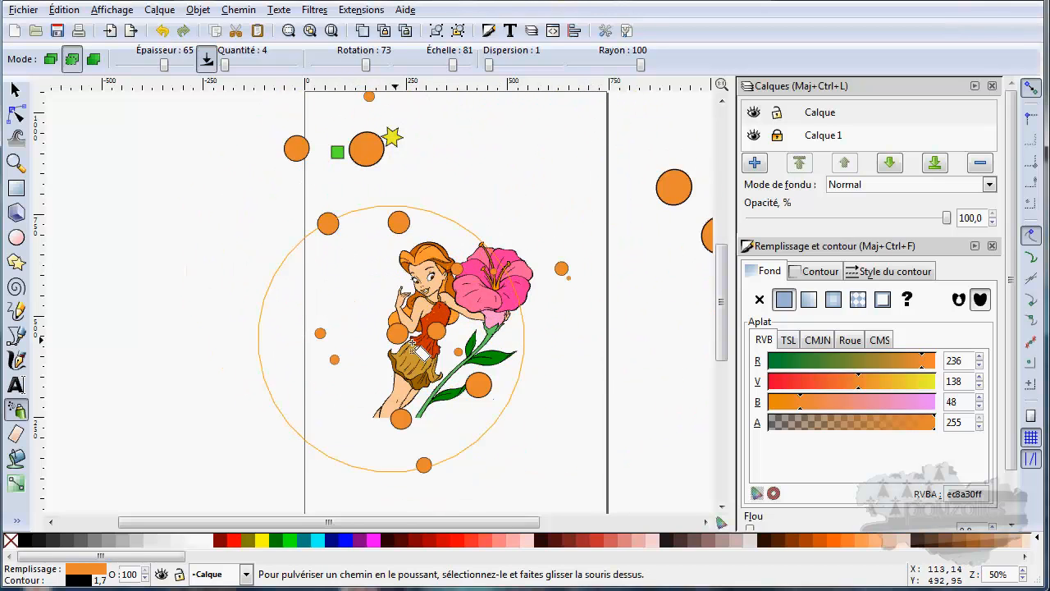
pyautogui.moveTo(337, 261)
pyautogui.mouseDown()
pyautogui.moveTo(620, 193)
pyautogui.moveTo(570, 171)
pyautogui.moveTo(517, 183)
pyautogui.moveTo(430, 220)
pyautogui.moveTo(338, 291)
pyautogui.mouseUp()
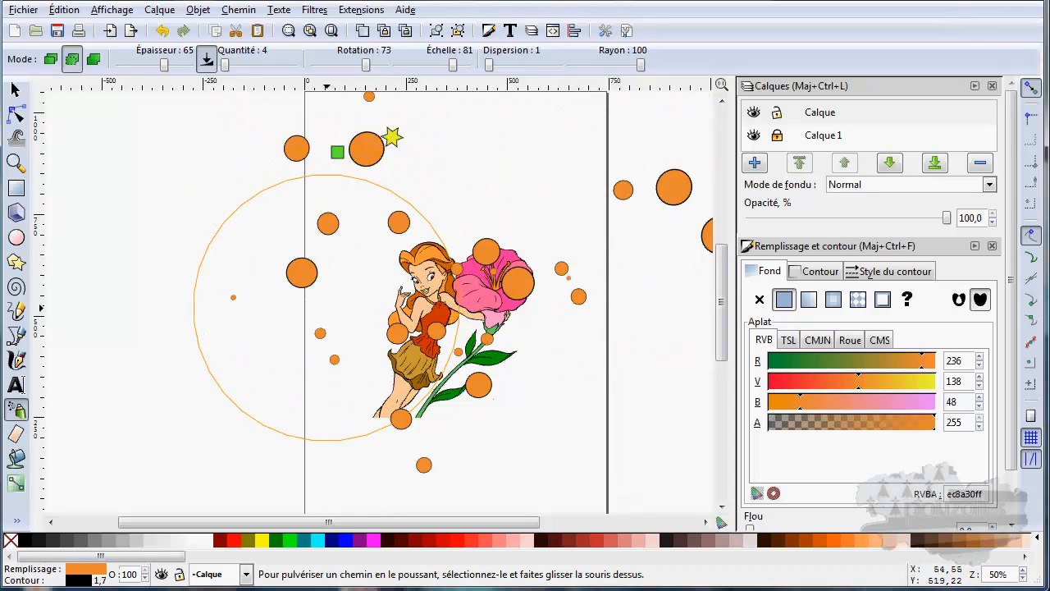
pyautogui.hotkey('ctrl', 'z')
pyautogui.hotkey('ctrl', 'z')
pyautogui.hotkey('ctrl', 'z')
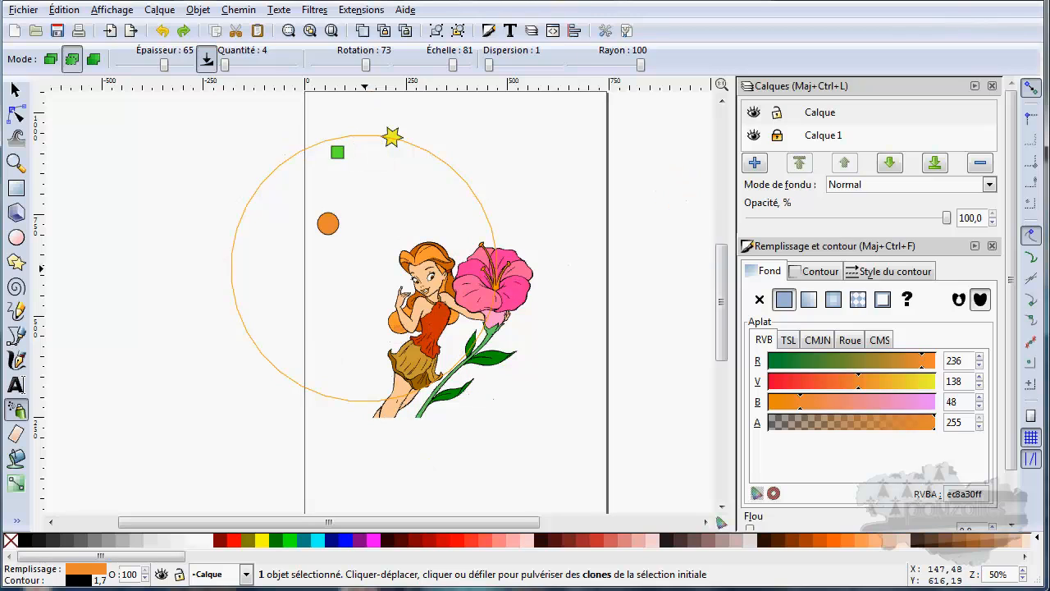
# Set the spray width to 15, spray clones of the orange circle above and beside the fairy, and undo them.
pyautogui.moveTo(167, 69); pyautogui.dragTo(134, 72)
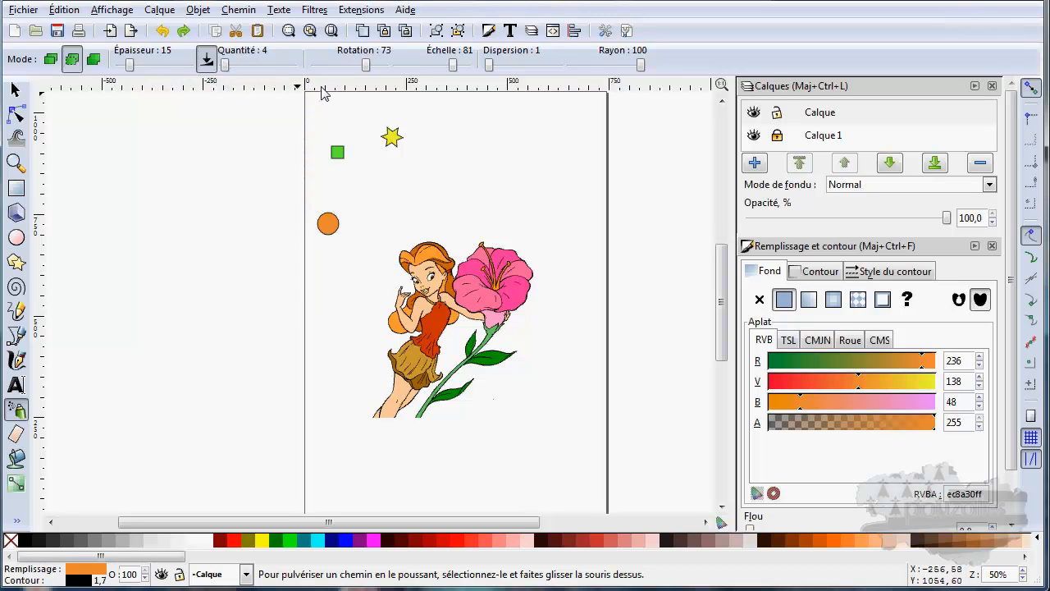
pyautogui.moveTo(536, 155)
pyautogui.mouseDown()
pyautogui.moveTo(520, 136)
pyautogui.moveTo(457, 169)
pyautogui.mouseUp()
pyautogui.moveTo(403, 232)
pyautogui.mouseDown()
pyautogui.moveTo(355, 285)
pyautogui.moveTo(321, 406)
pyautogui.mouseUp()
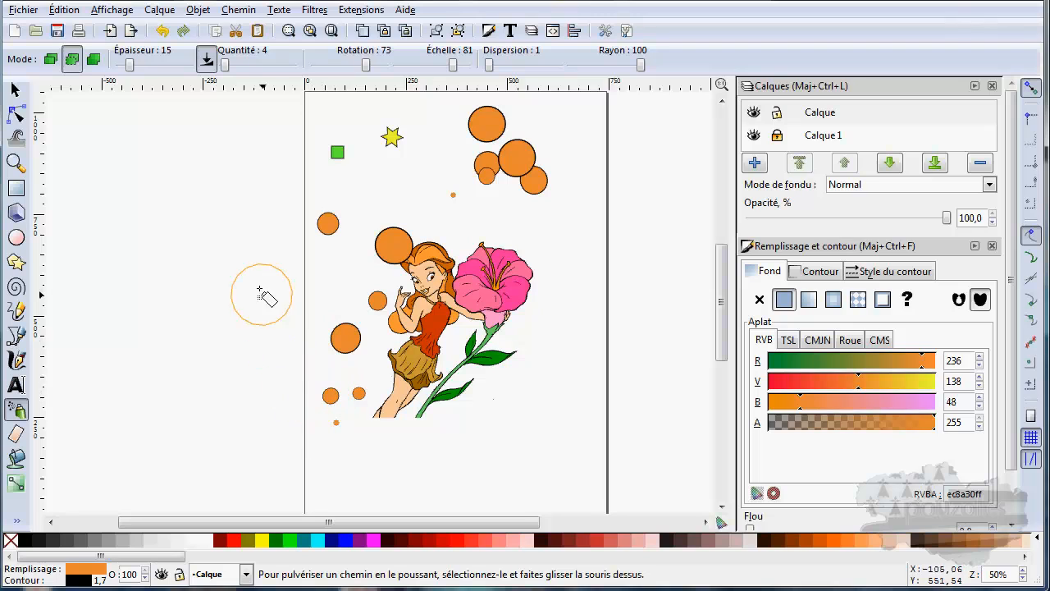
pyautogui.hotkey('ctrl', 'z')
pyautogui.hotkey('ctrl', 'z')
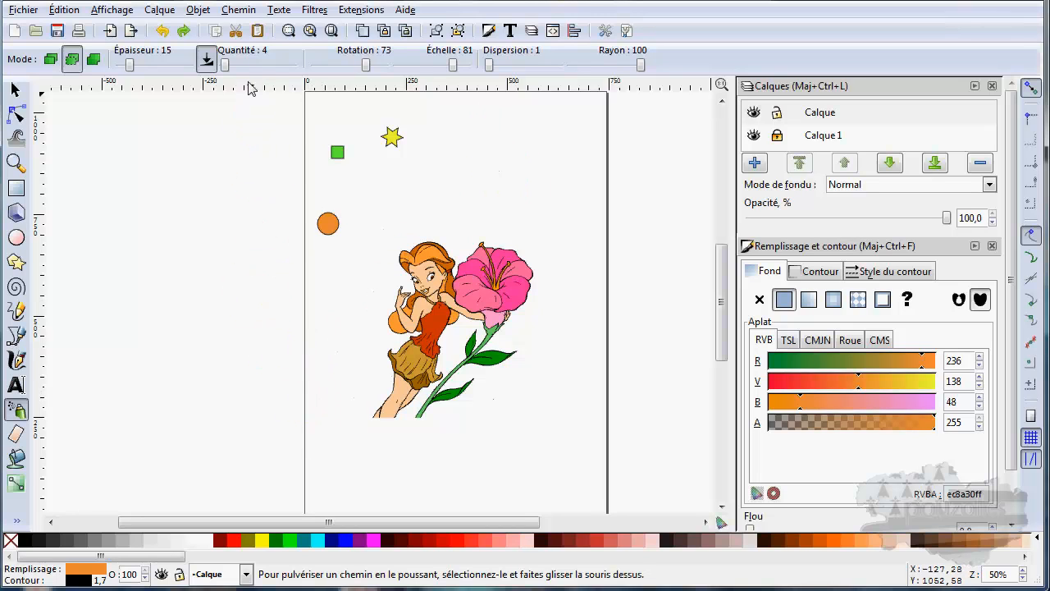
# Try a diagonal spray of orange circle clones with the quantity at 54, undo it and set the quantity to 4.
pyautogui.click(270, 71)
pyautogui.click(271, 71)
pyautogui.moveTo(494, 158)
pyautogui.mouseDown()
pyautogui.moveTo(398, 190)
pyautogui.moveTo(349, 332)
pyautogui.moveTo(302, 410)
pyautogui.moveTo(238, 430)
pyautogui.mouseUp()
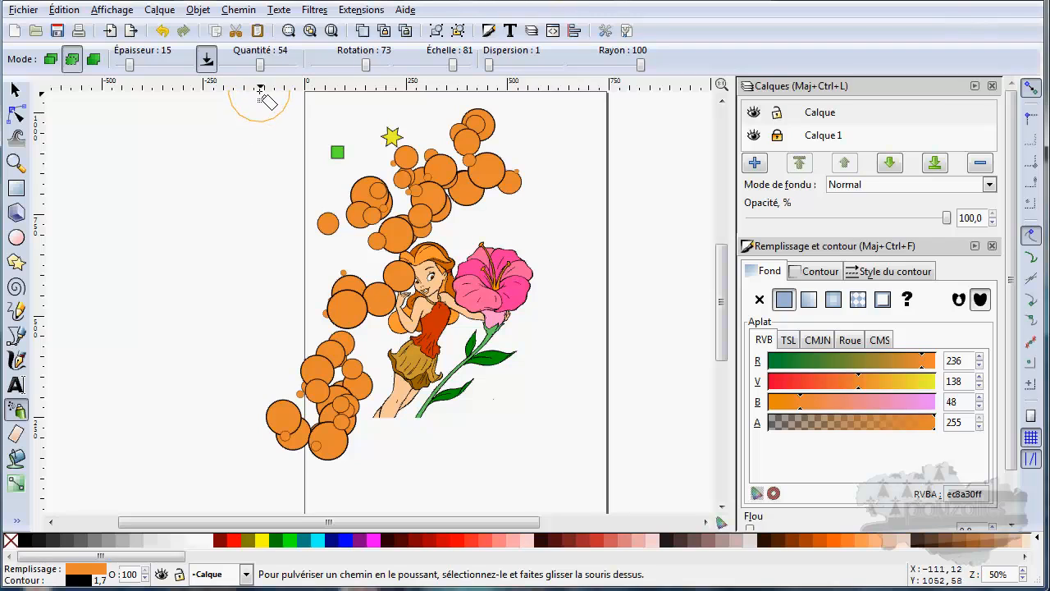
pyautogui.hotkey('ctrl', 'z')
pyautogui.click(232, 70)
pyautogui.moveTo(230, 65); pyautogui.dragTo(224, 71)
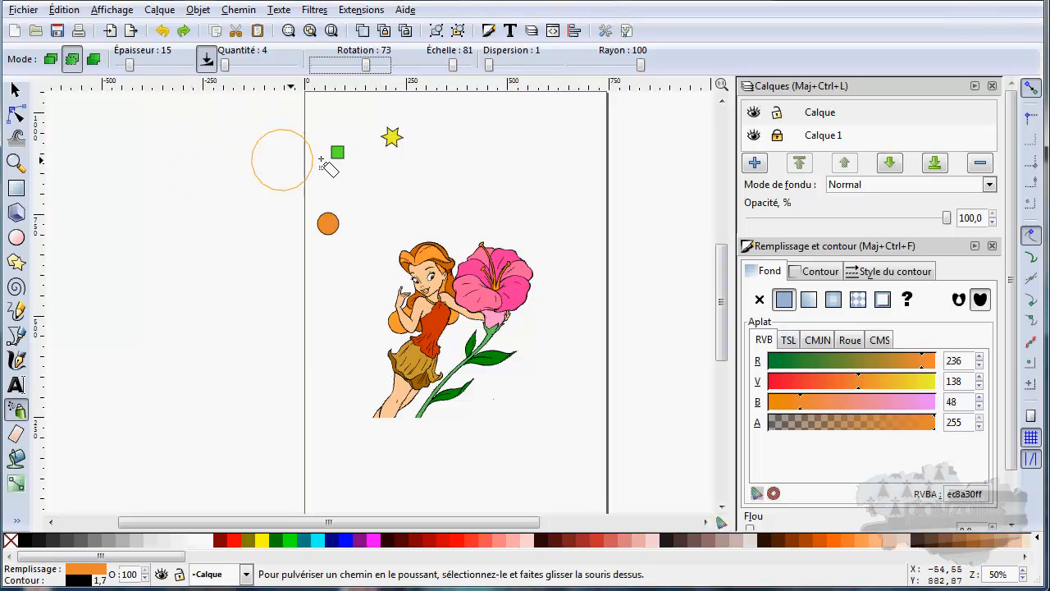
# Draw a narrow vertical orange rectangle about 18 by 182 px above the fairy, beside the star.
pyautogui.click(16, 189)
pyautogui.moveTo(446, 129); pyautogui.dragTo(452, 202)
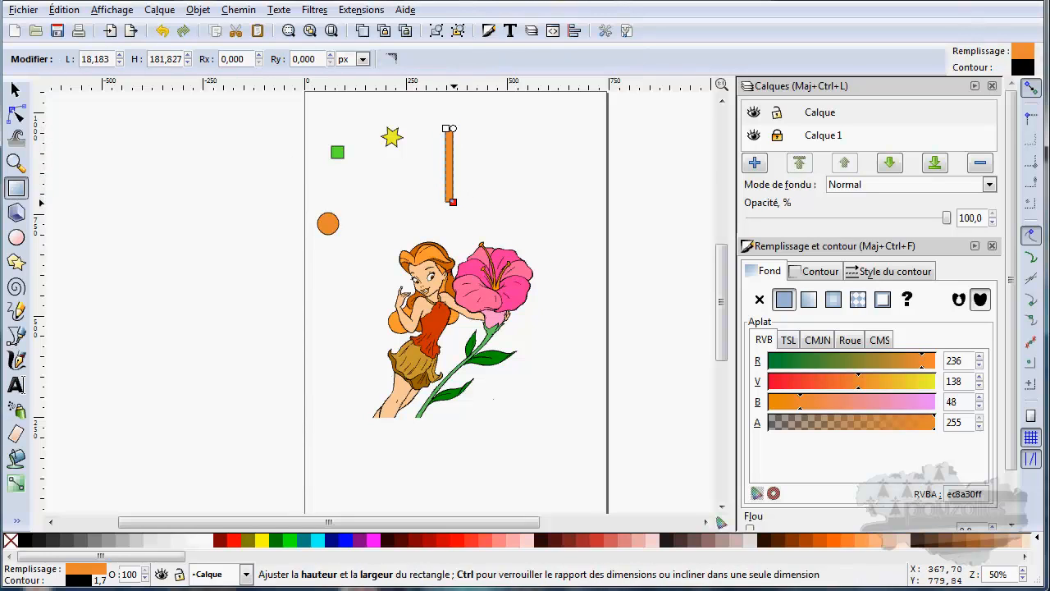
# Try spraying clones of the narrow orange rectangle over the fairy with the rotation variation at 0.
pyautogui.click(18, 415)
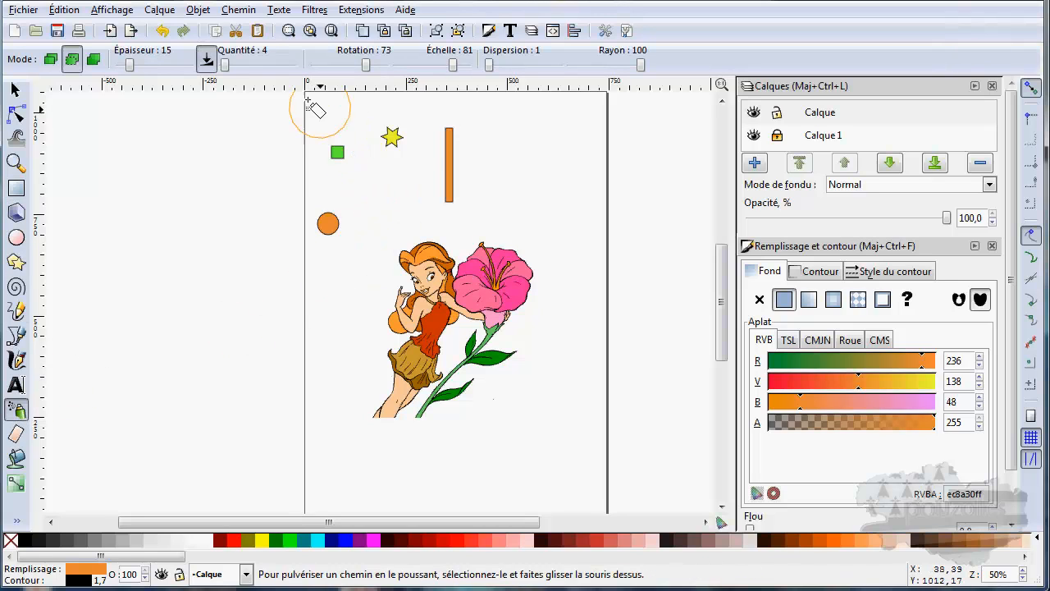
pyautogui.moveTo(367, 67); pyautogui.dragTo(315, 67)
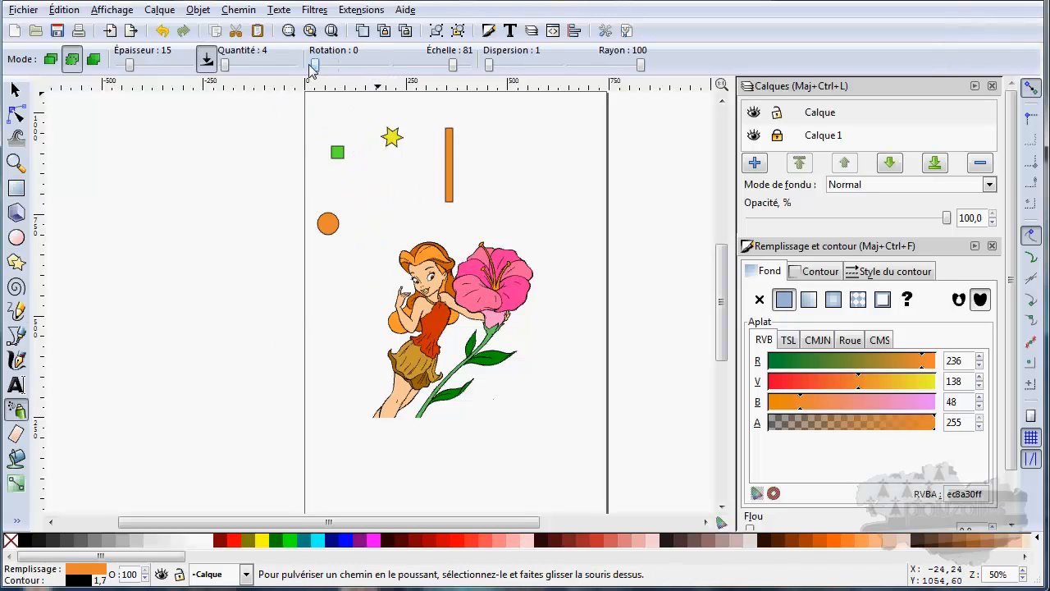
pyautogui.moveTo(534, 156)
pyautogui.mouseDown()
pyautogui.moveTo(452, 212)
pyautogui.moveTo(380, 309)
pyautogui.moveTo(365, 361)
pyautogui.mouseUp()
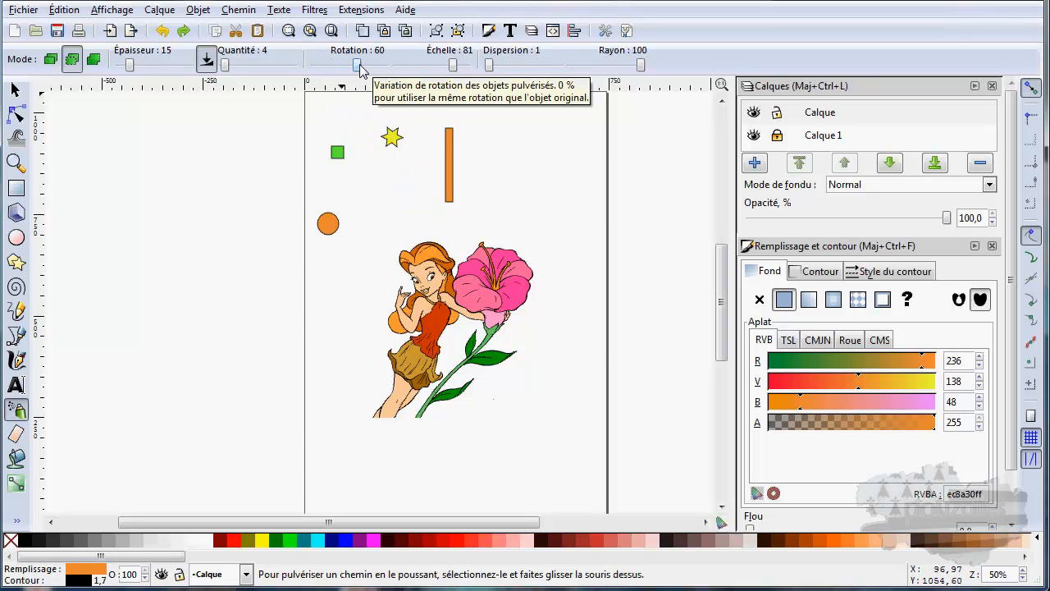
# Set the rotation variation to 58, spray clones of the orange rectangle around the fairy, and undo the strokes.
pyautogui.moveTo(534, 183)
pyautogui.mouseDown()
pyautogui.moveTo(470, 200)
pyautogui.moveTo(394, 275)
pyautogui.moveTo(374, 343)
pyautogui.moveTo(435, 422)
pyautogui.moveTo(487, 422)
pyautogui.moveTo(517, 385)
pyautogui.moveTo(541, 283)
pyautogui.moveTo(505, 263)
pyautogui.moveTo(511, 279)
pyautogui.moveTo(477, 300)
pyautogui.moveTo(457, 355)
pyautogui.mouseUp()
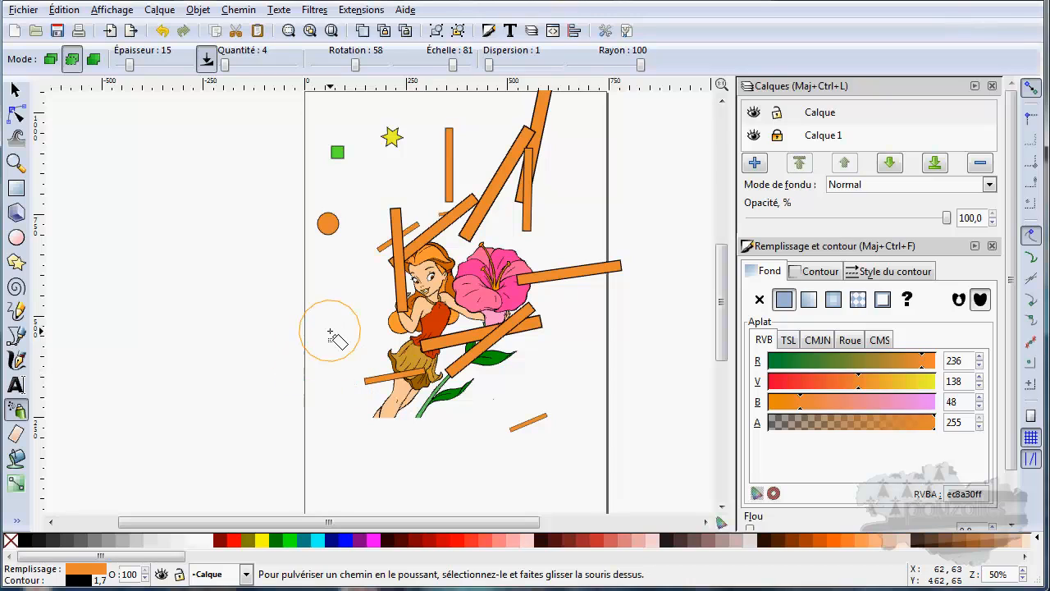
pyautogui.hotkey('ctrl', 'z')
pyautogui.hotkey('ctrl', 'z')
pyautogui.hotkey('ctrl', 'z')
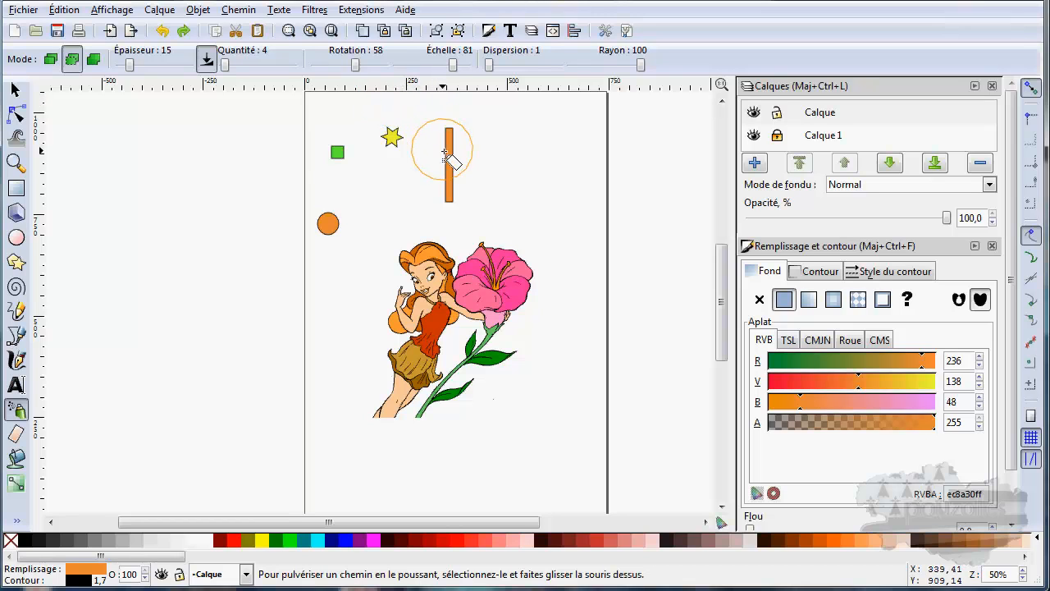
# Delete the narrow orange rectangle and select the yellow star as the object to spray.
pyautogui.click(14, 86)
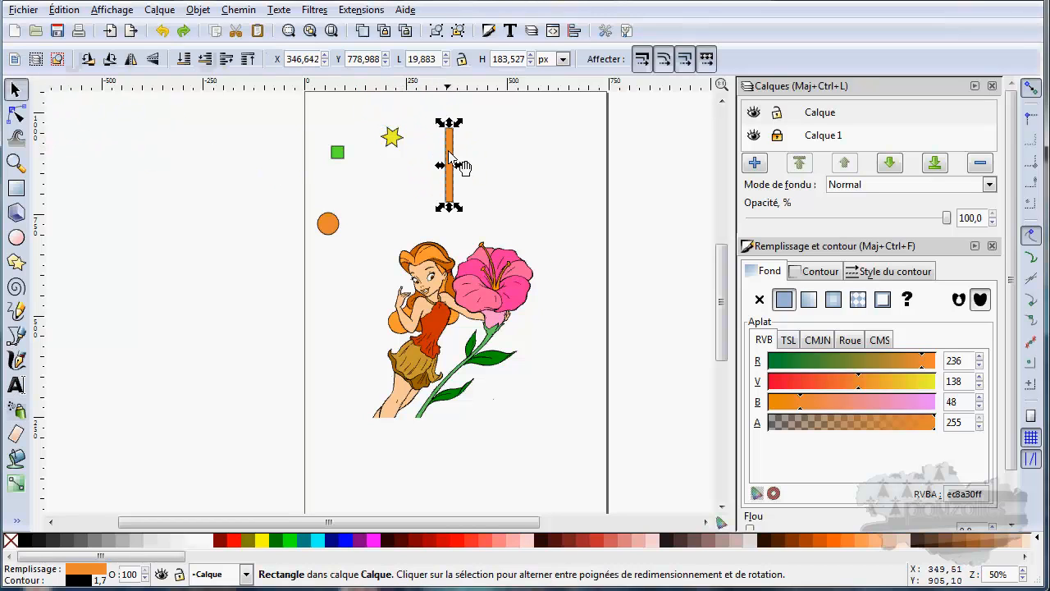
pyautogui.press('Delete')
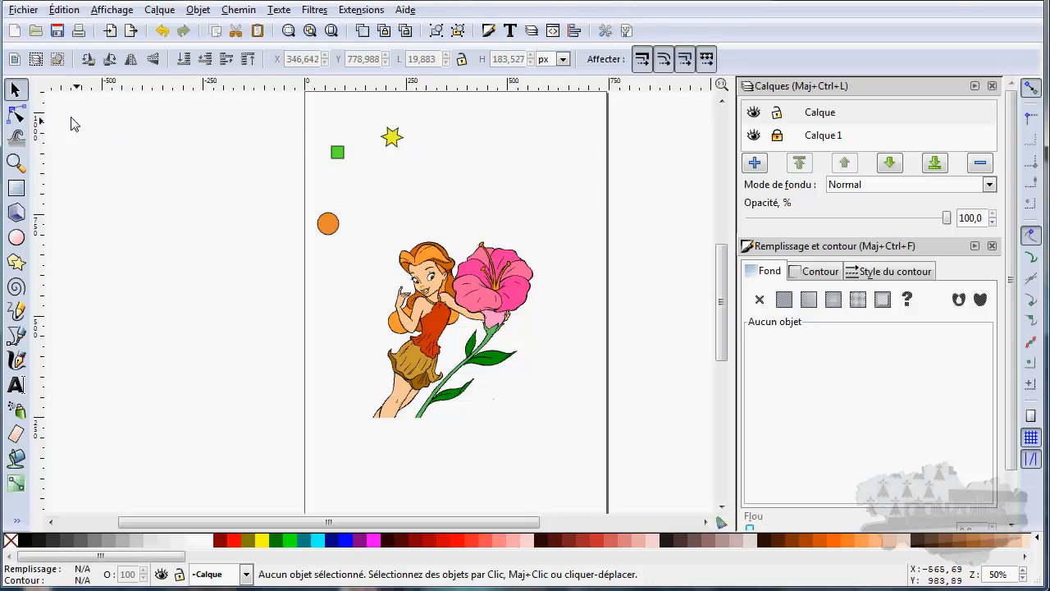
pyautogui.click(19, 412)
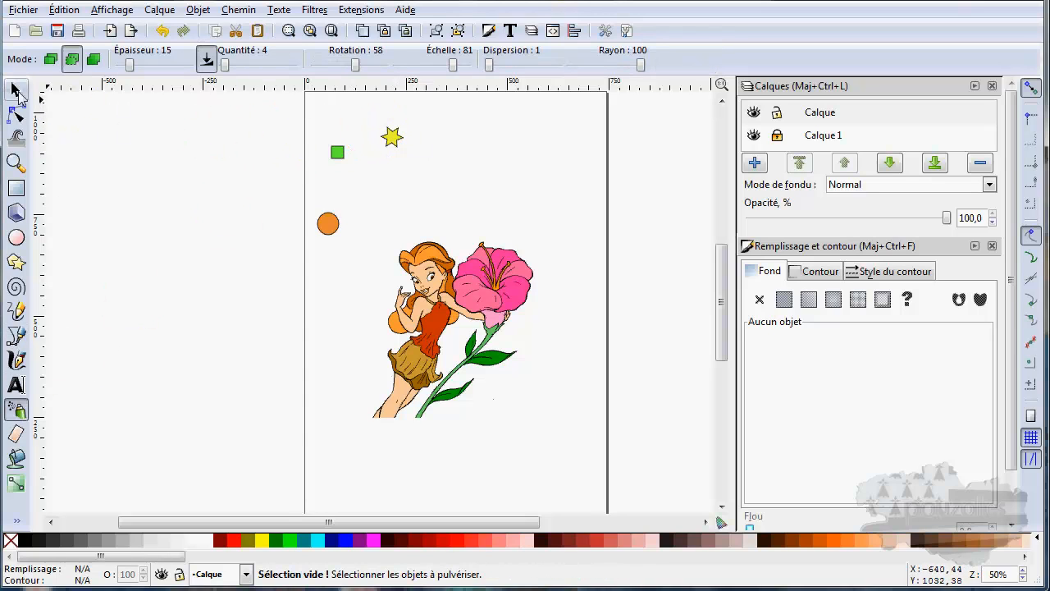
pyautogui.click(16, 90)
pyautogui.click(393, 138)
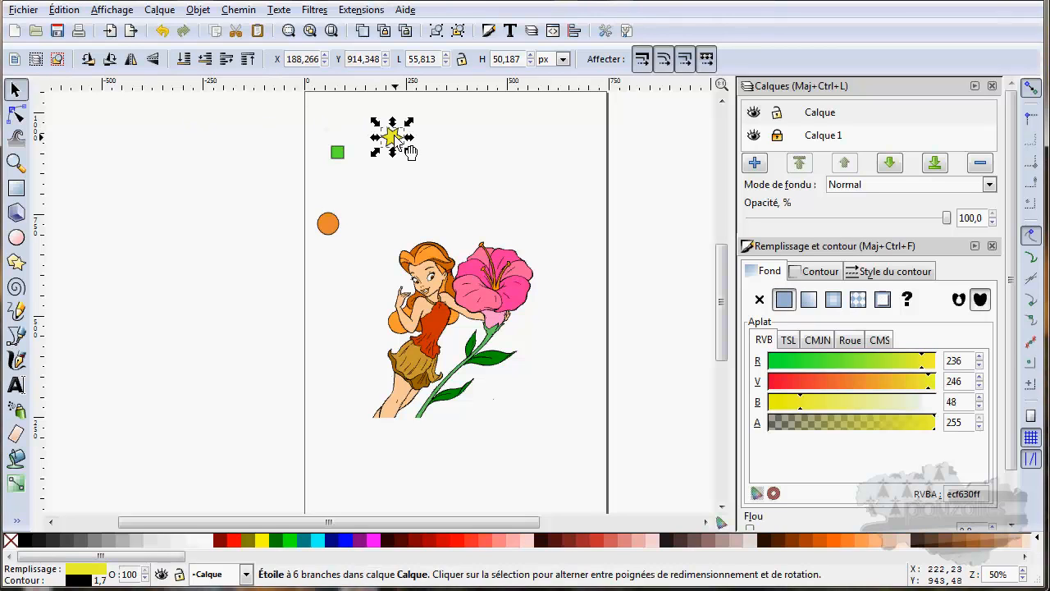
pyautogui.click(20, 410)
# Try spraying star clones around the fairy with the scale variation at 16, and undo the strokes.
pyautogui.moveTo(452, 72); pyautogui.dragTo(404, 70)
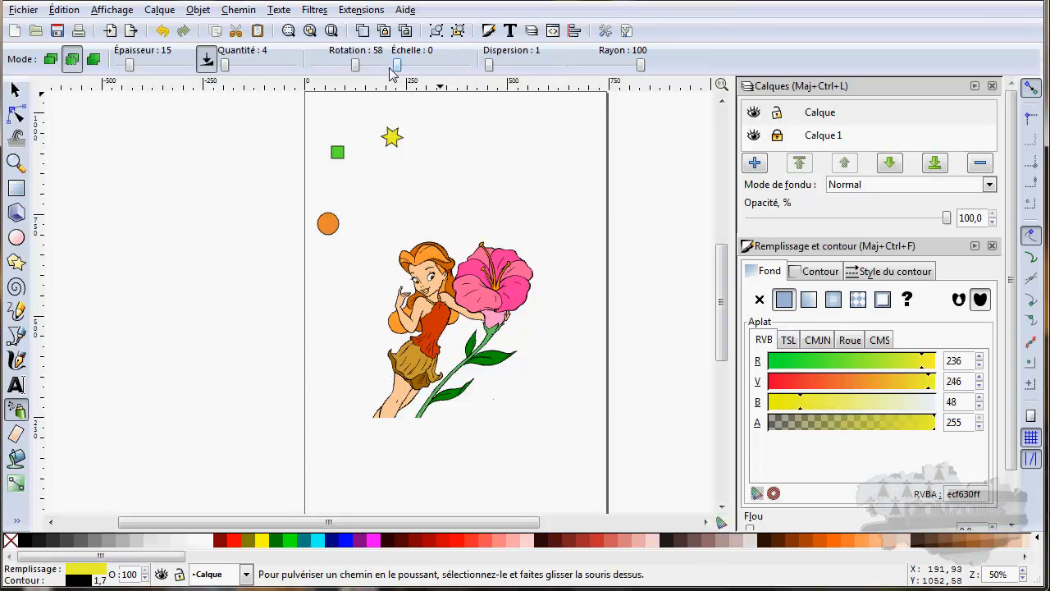
pyautogui.moveTo(544, 175)
pyautogui.mouseDown()
pyautogui.moveTo(523, 150)
pyautogui.moveTo(480, 155)
pyautogui.moveTo(366, 237)
pyautogui.moveTo(340, 404)
pyautogui.moveTo(358, 438)
pyautogui.moveTo(416, 448)
pyautogui.moveTo(504, 425)
pyautogui.moveTo(536, 400)
pyautogui.moveTo(589, 197)
pyautogui.mouseUp()
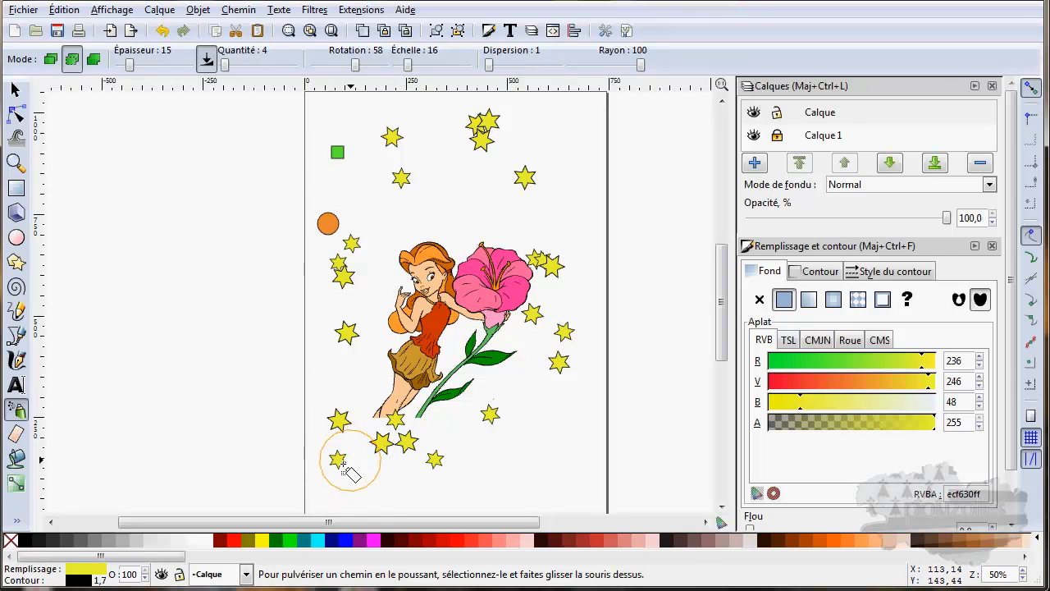
pyautogui.hotkey('ctrl', 'z')
pyautogui.hotkey('ctrl', 'z')
pyautogui.hotkey('ctrl', 'z')
pyautogui.hotkey('ctrl', 'z')
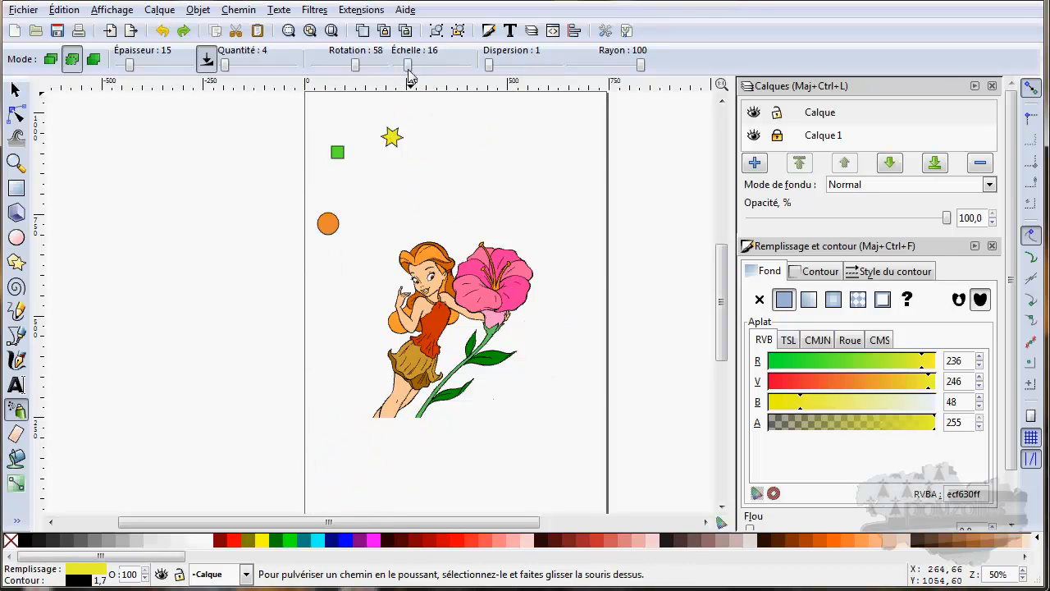
# Set the scale variation to 66, spray star clones around the fairy, and undo them.
pyautogui.moveTo(431, 69); pyautogui.dragTo(447, 71)
pyautogui.moveTo(530, 176)
pyautogui.mouseDown()
pyautogui.moveTo(451, 191)
pyautogui.moveTo(353, 298)
pyautogui.moveTo(356, 355)
pyautogui.moveTo(383, 421)
pyautogui.moveTo(466, 430)
pyautogui.moveTo(525, 391)
pyautogui.moveTo(564, 310)
pyautogui.moveTo(573, 221)
pyautogui.moveTo(545, 167)
pyautogui.mouseUp()
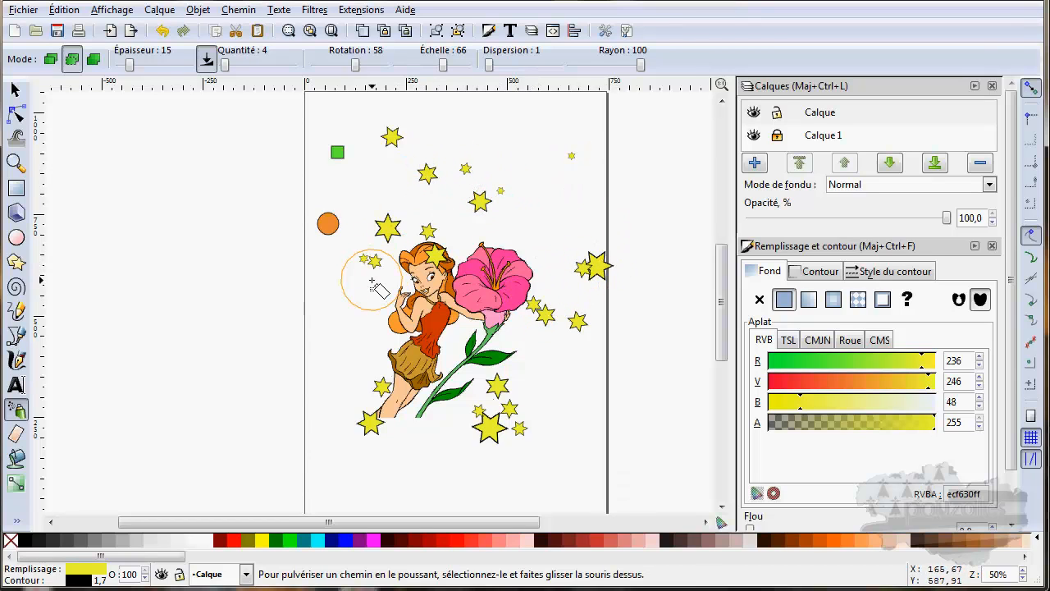
pyautogui.hotkey('ctrl', 'z')
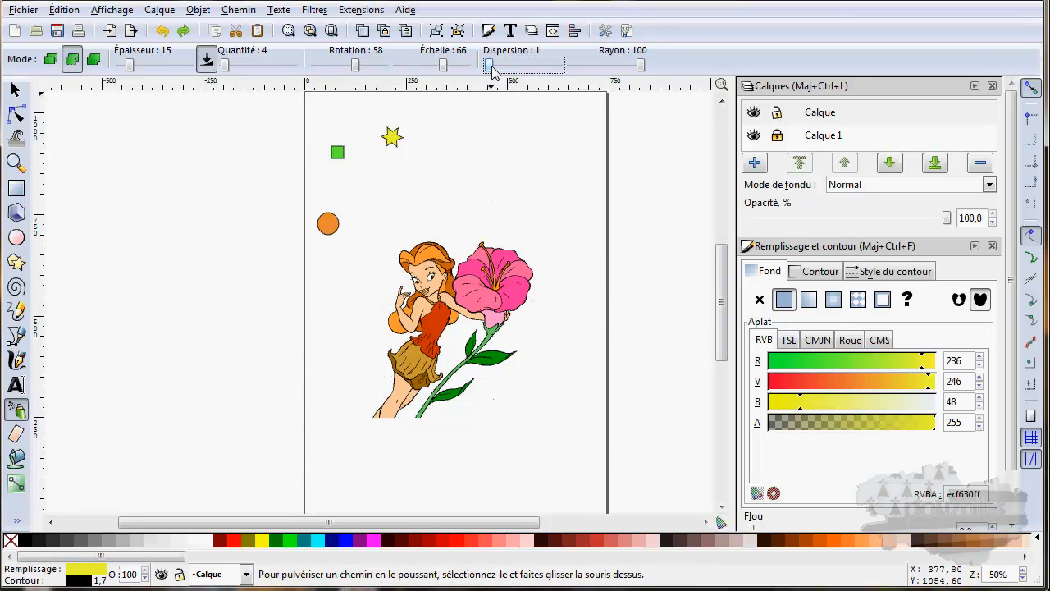
# Try spraying star clones around the fairy with the scatter raised to 48 and then 95, and undo them.
pyautogui.moveTo(495, 72); pyautogui.dragTo(526, 74)
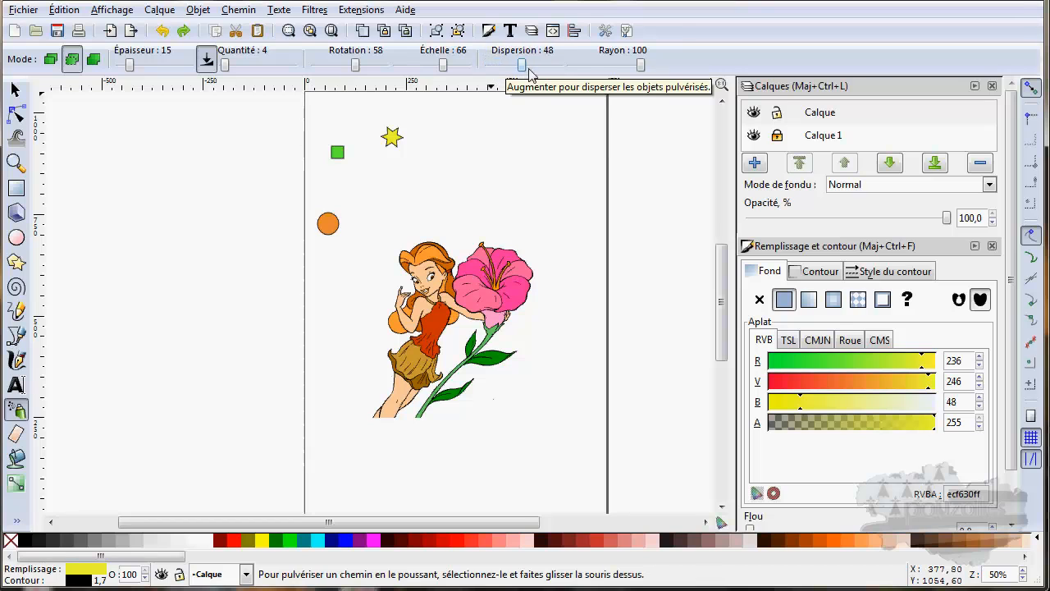
pyautogui.moveTo(509, 161)
pyautogui.mouseDown()
pyautogui.moveTo(468, 169)
pyautogui.moveTo(404, 220)
pyautogui.moveTo(369, 259)
pyautogui.moveTo(361, 292)
pyautogui.moveTo(355, 375)
pyautogui.moveTo(366, 409)
pyautogui.moveTo(438, 447)
pyautogui.moveTo(496, 430)
pyautogui.moveTo(532, 403)
pyautogui.moveTo(560, 355)
pyautogui.moveTo(571, 171)
pyautogui.moveTo(558, 208)
pyautogui.moveTo(509, 198)
pyautogui.moveTo(480, 220)
pyautogui.mouseUp()
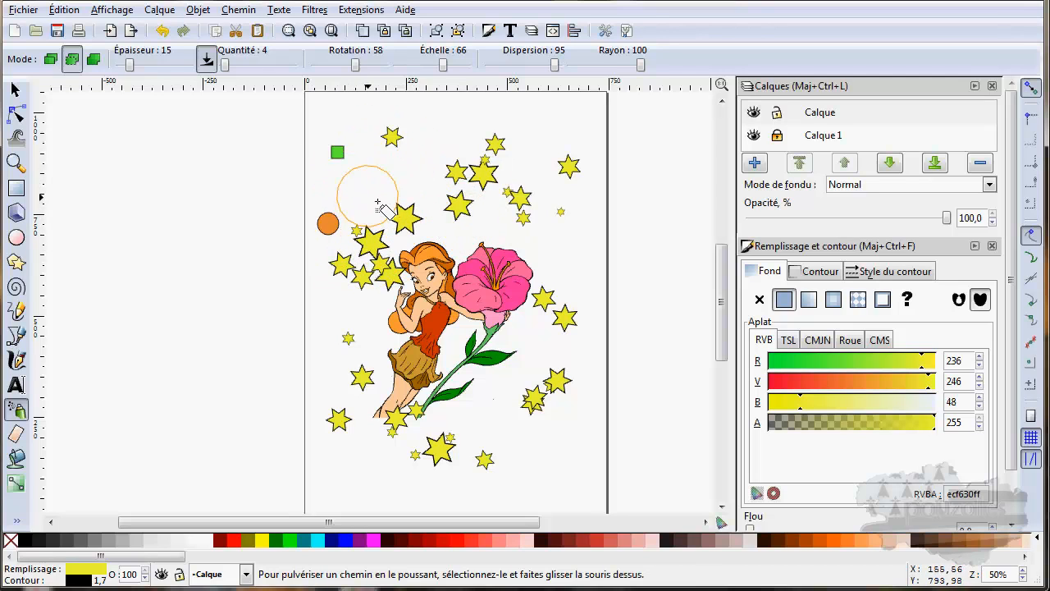
pyautogui.hotkey('ctrl', 'z')
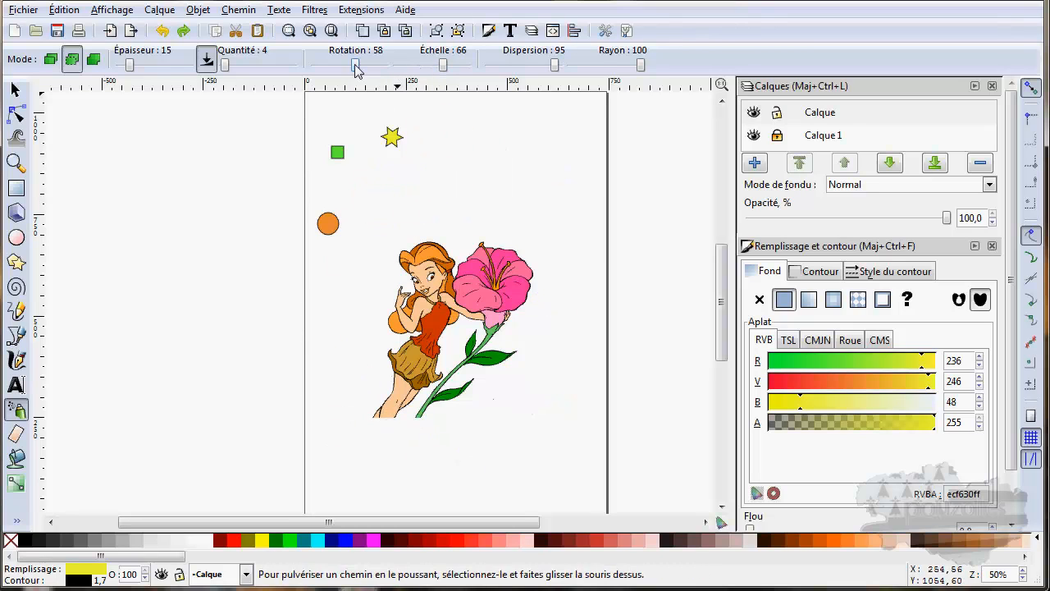
# Set the scatter to 22 and the spray radius to 0, spray star clones around the fairy, and undo them.
pyautogui.moveTo(554, 69); pyautogui.dragTo(510, 68)
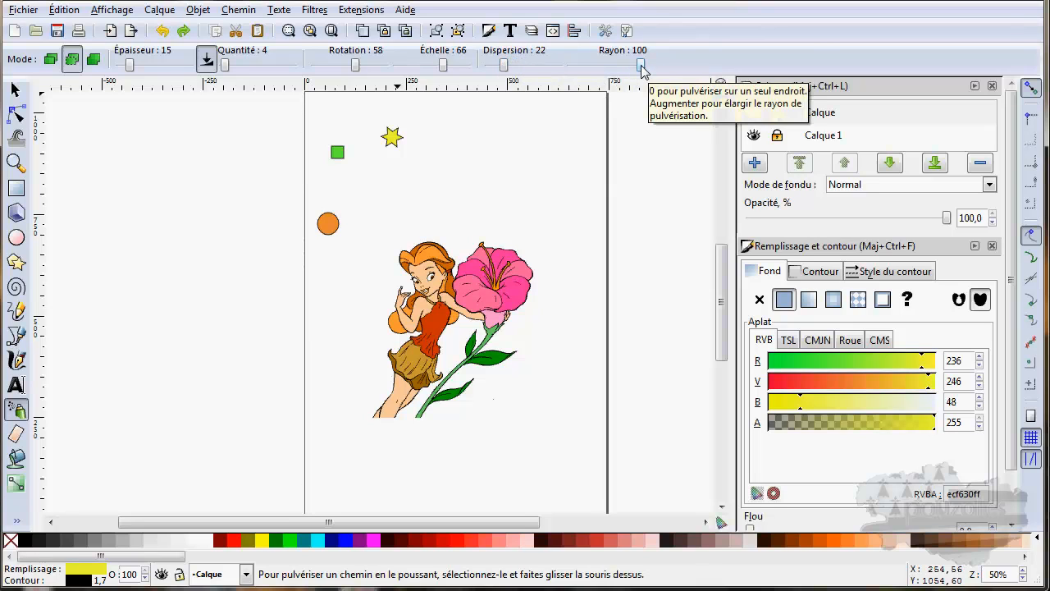
pyautogui.moveTo(642, 68); pyautogui.dragTo(623, 67)
pyautogui.moveTo(567, 145)
pyautogui.mouseDown()
pyautogui.moveTo(516, 134)
pyautogui.moveTo(457, 154)
pyautogui.moveTo(428, 190)
pyautogui.moveTo(441, 213)
pyautogui.moveTo(550, 215)
pyautogui.moveTo(562, 327)
pyautogui.moveTo(548, 372)
pyautogui.moveTo(492, 416)
pyautogui.moveTo(458, 421)
pyautogui.moveTo(398, 425)
pyautogui.moveTo(342, 385)
pyautogui.mouseUp()
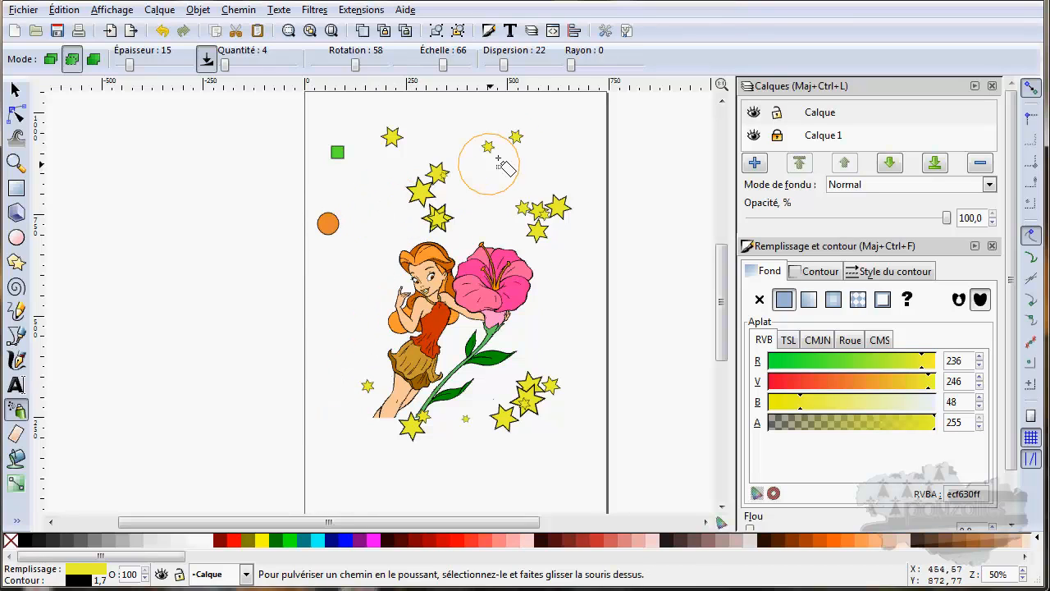
pyautogui.hotkey('ctrl', 'z')
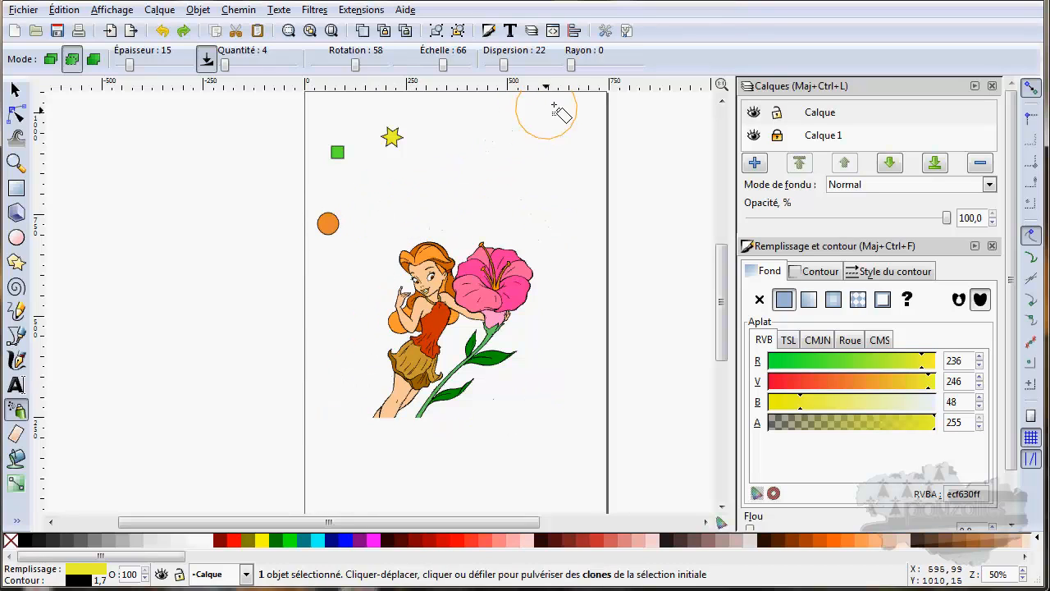
# Try spraying star clones around the fairy with the spray radius at 100, and undo the strokes.
pyautogui.moveTo(558, 133)
pyautogui.mouseDown()
pyautogui.moveTo(494, 159)
pyautogui.moveTo(459, 201)
pyautogui.moveTo(393, 239)
pyautogui.moveTo(361, 280)
pyautogui.moveTo(351, 387)
pyautogui.moveTo(363, 419)
pyautogui.moveTo(380, 440)
pyautogui.moveTo(409, 448)
pyautogui.moveTo(480, 441)
pyautogui.mouseUp()
pyautogui.moveTo(556, 367)
pyautogui.mouseDown()
pyautogui.moveTo(576, 296)
pyautogui.moveTo(563, 217)
pyautogui.moveTo(550, 203)
pyautogui.moveTo(450, 203)
pyautogui.mouseUp()
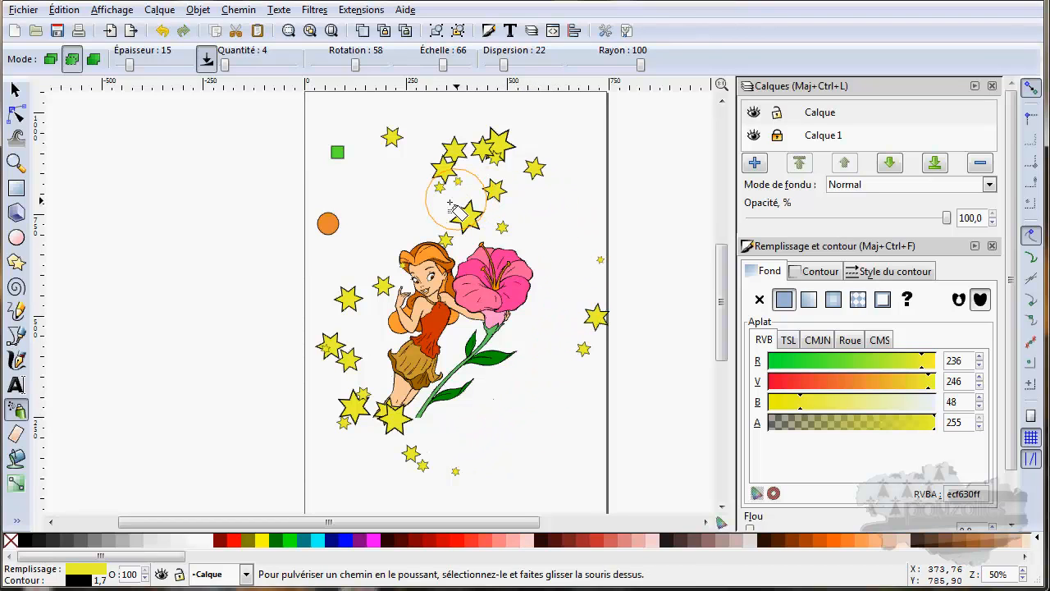
pyautogui.hotkey('ctrl', 'z')
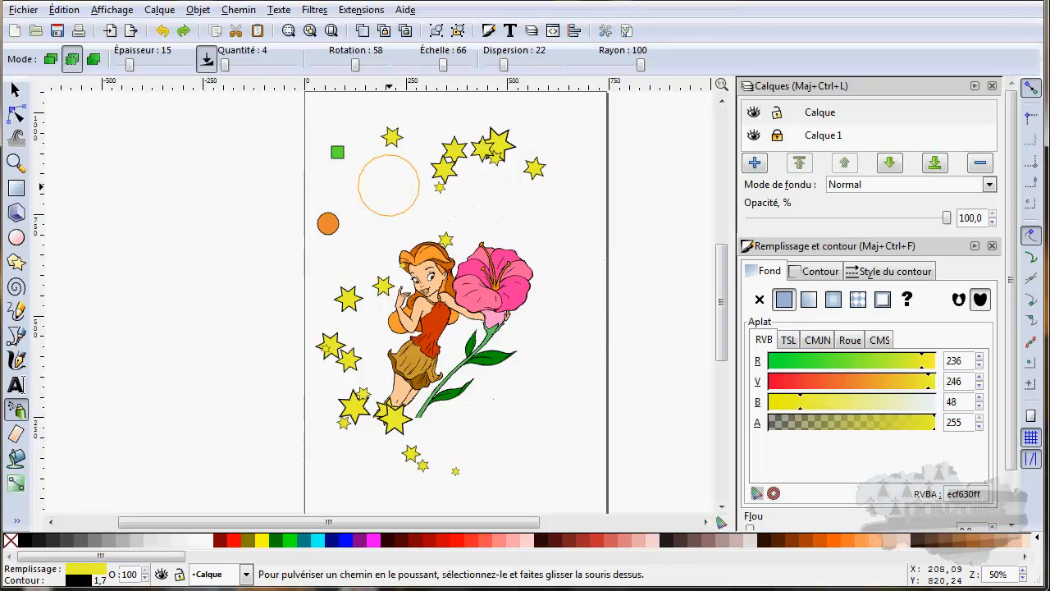
pyautogui.hotkey('ctrl', 'z')
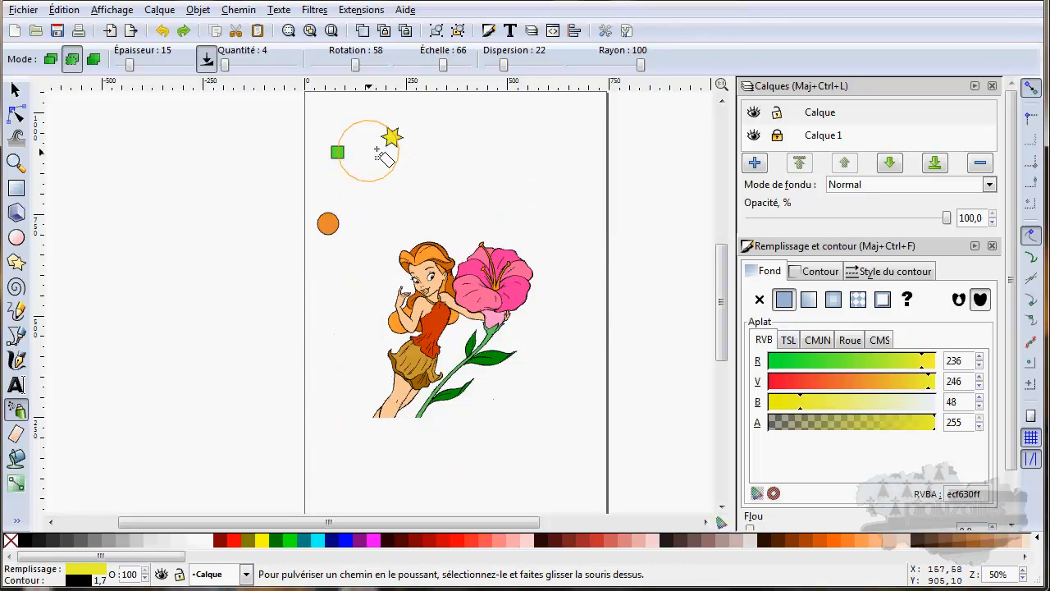
# Set the spray radius to 42, spray the star as a single merged path beside the fairy, inspect it and undo it.
pyautogui.moveTo(642, 69); pyautogui.dragTo(600, 66)
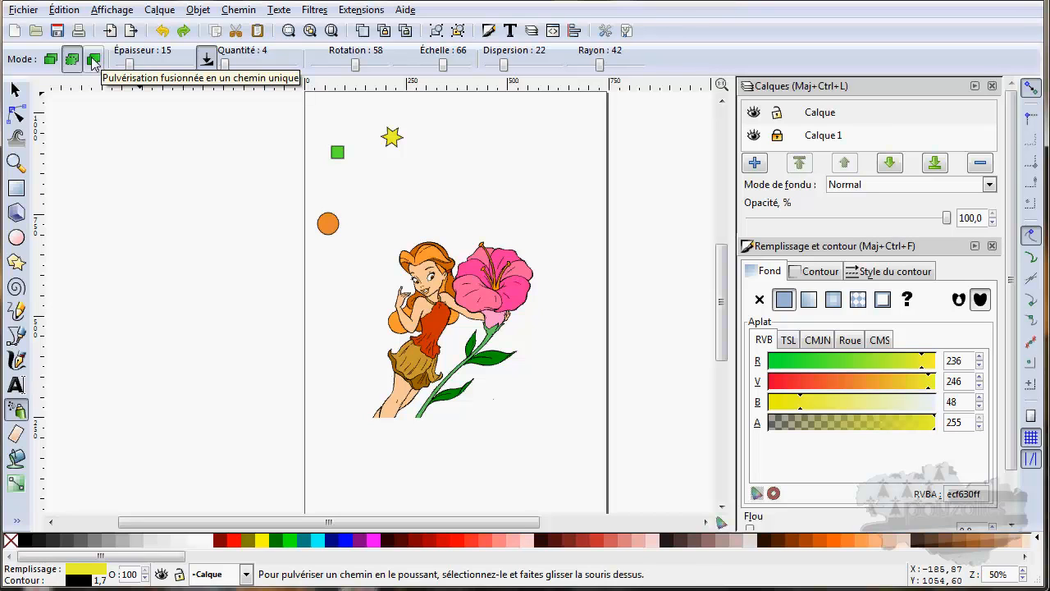
pyautogui.click(92, 60)
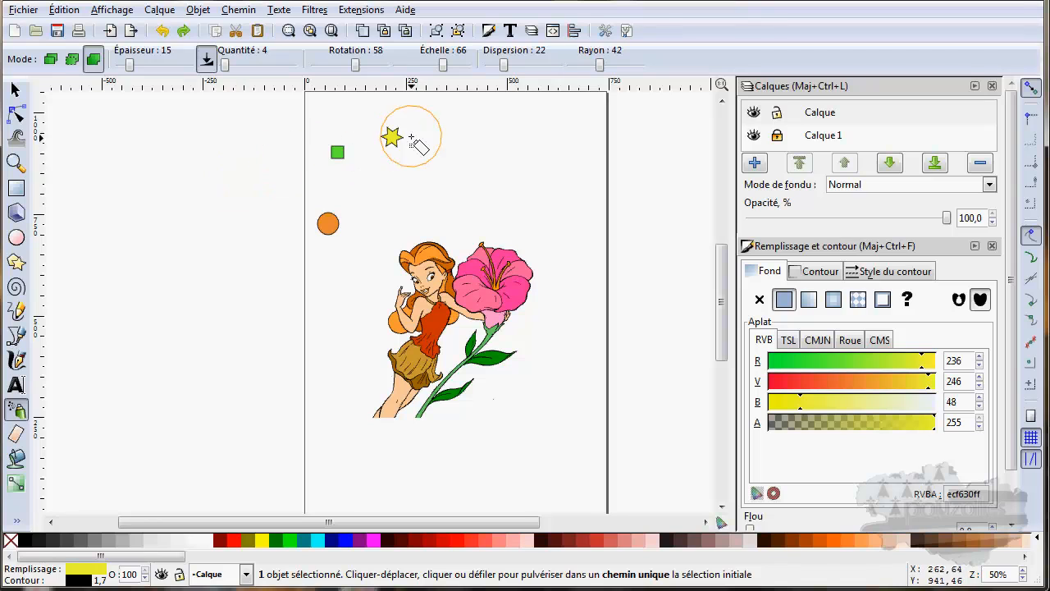
pyautogui.moveTo(454, 156)
pyautogui.mouseDown()
pyautogui.moveTo(381, 238)
pyautogui.moveTo(345, 345)
pyautogui.moveTo(404, 253)
pyautogui.mouseUp()
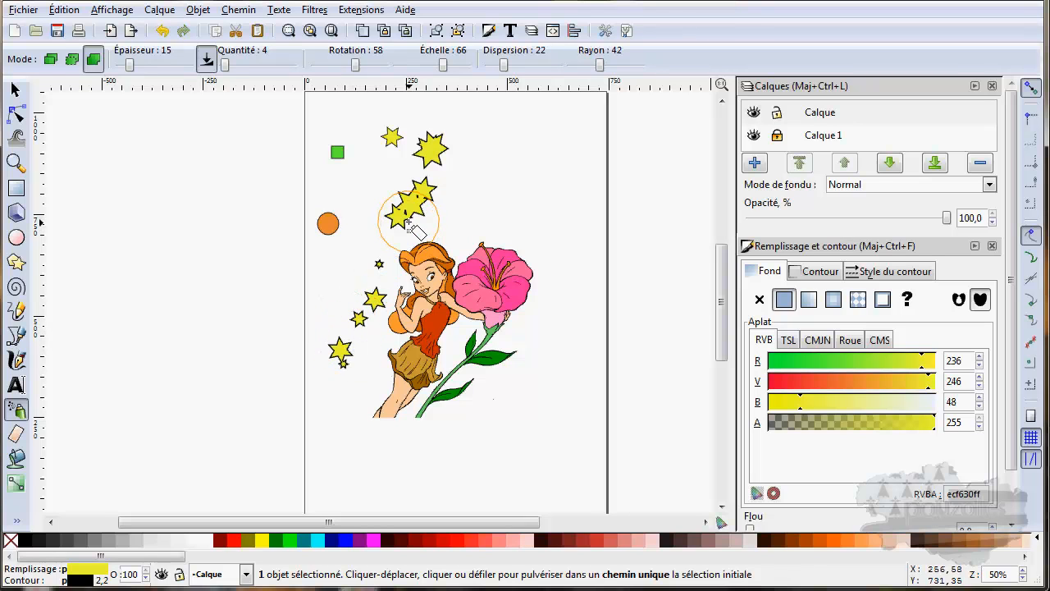
pyautogui.scroll(4, 419, 218)
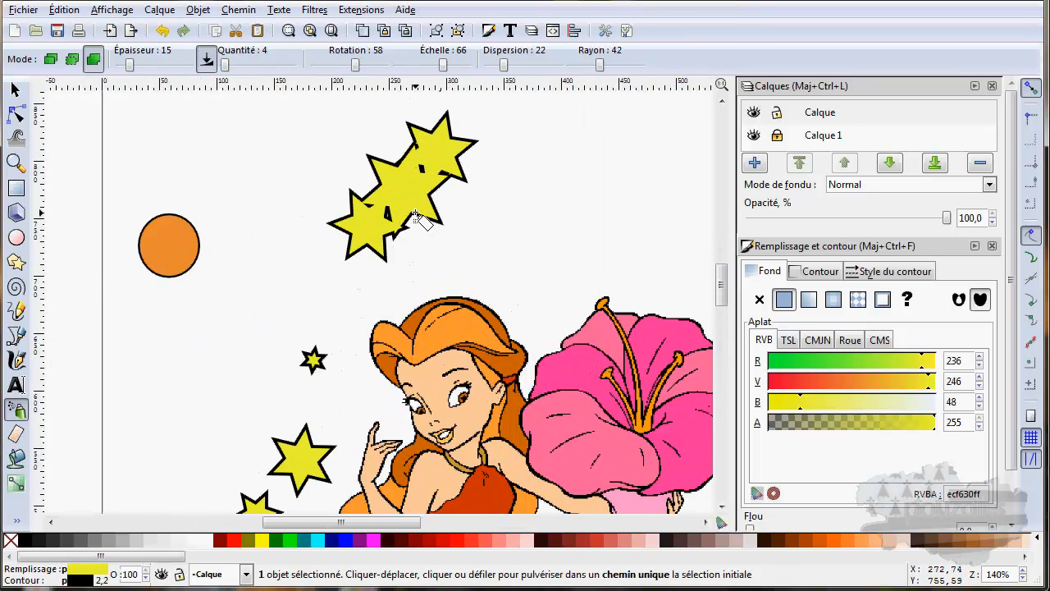
pyautogui.moveTo(438, 132)
pyautogui.mouseDown()
pyautogui.moveTo(413, 141)
pyautogui.moveTo(417, 158)
pyautogui.moveTo(433, 155)
pyautogui.moveTo(355, 230)
pyautogui.mouseUp()
pyautogui.scroll(-4, 355, 229)
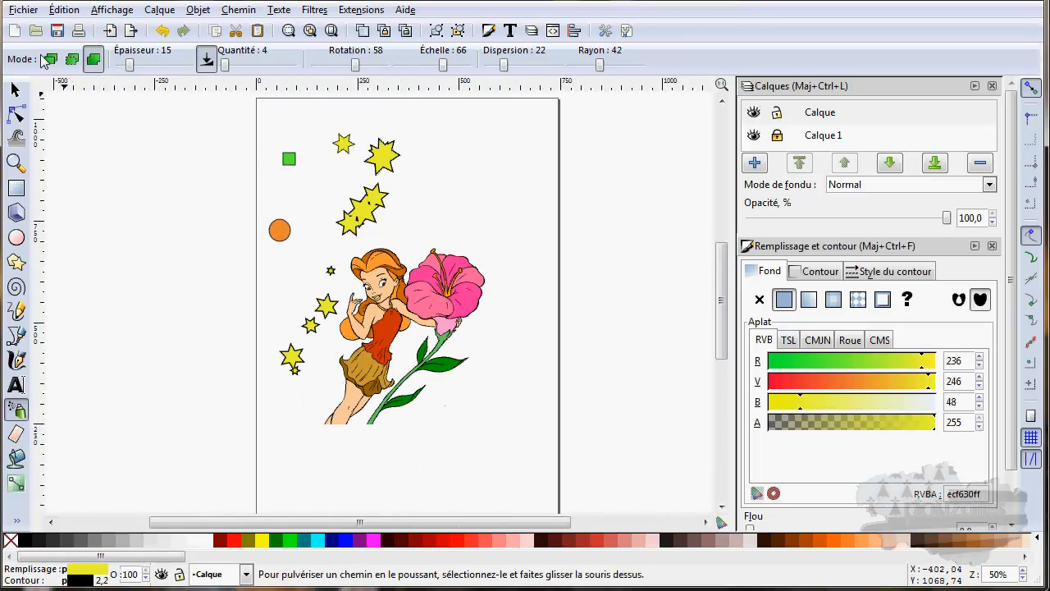
pyautogui.click(162, 32)
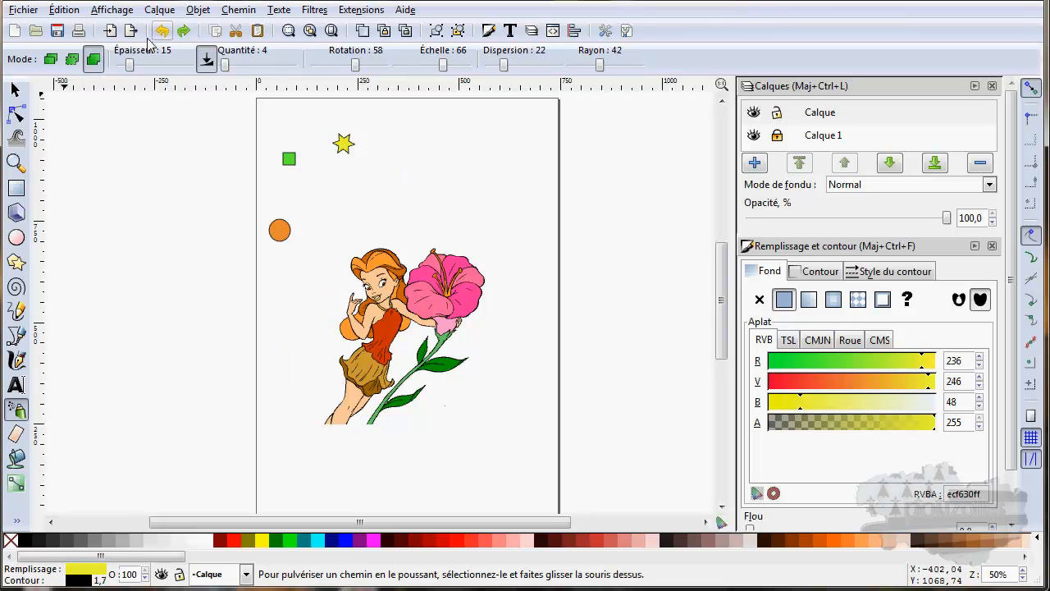
# Switch the spray mode to copies and spray copies of the star above the fairy and flower.
pyautogui.click(52, 62)
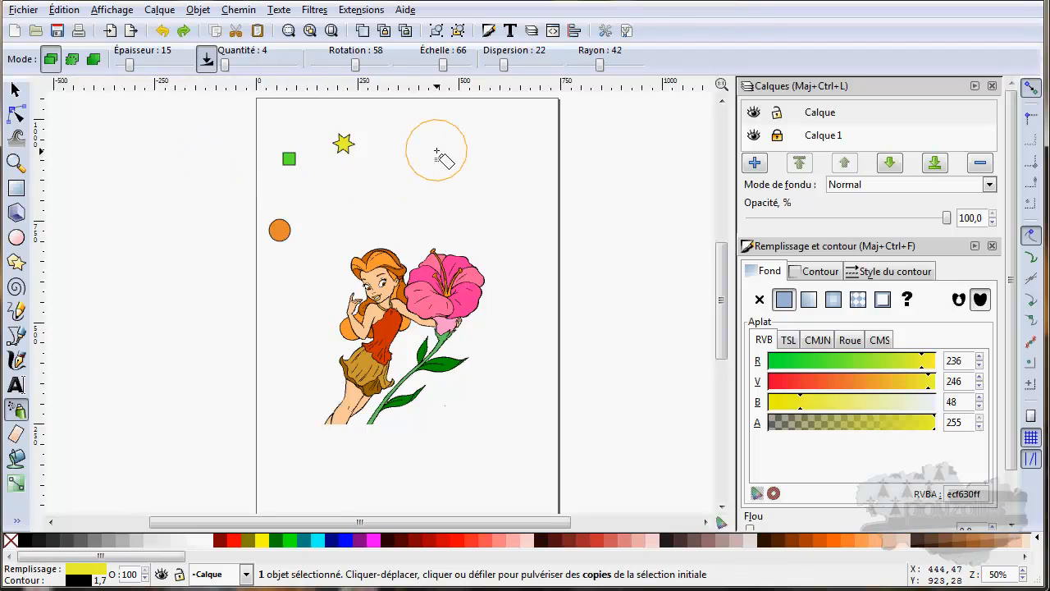
pyautogui.click(409, 154)
pyautogui.moveTo(409, 154)
pyautogui.mouseDown()
pyautogui.moveTo(361, 183)
pyautogui.moveTo(357, 212)
pyautogui.moveTo(371, 223)
pyautogui.moveTo(506, 217)
pyautogui.mouseUp()
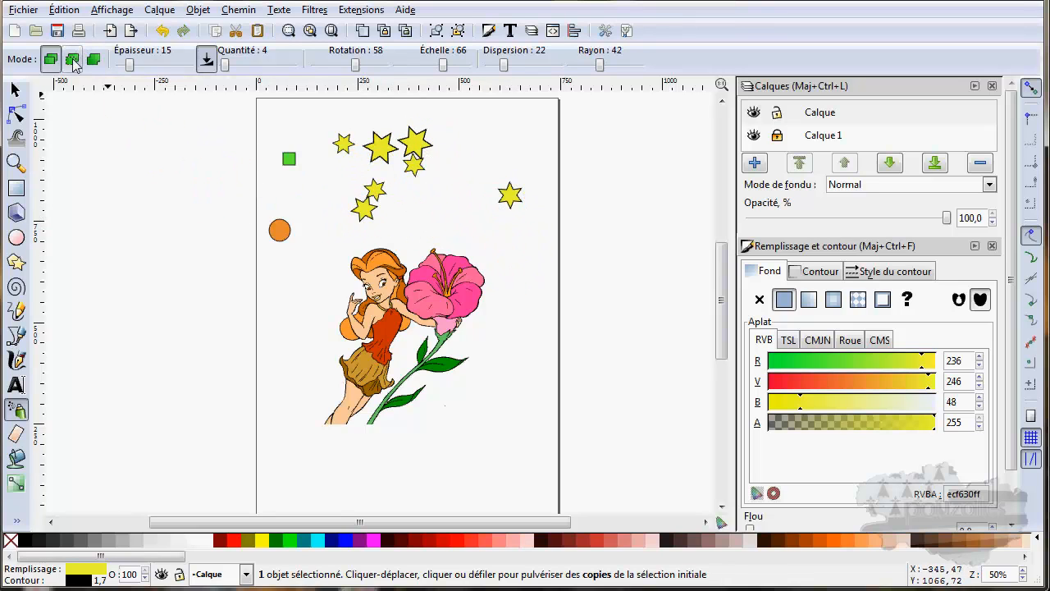
# Return to clone mode, spray star clones above and beside the fairy, and undo all sprayed stars.
pyautogui.moveTo(416, 196)
pyautogui.mouseDown()
pyautogui.moveTo(393, 169)
pyautogui.moveTo(393, 152)
pyautogui.moveTo(368, 140)
pyautogui.moveTo(322, 153)
pyautogui.moveTo(302, 322)
pyautogui.mouseUp()
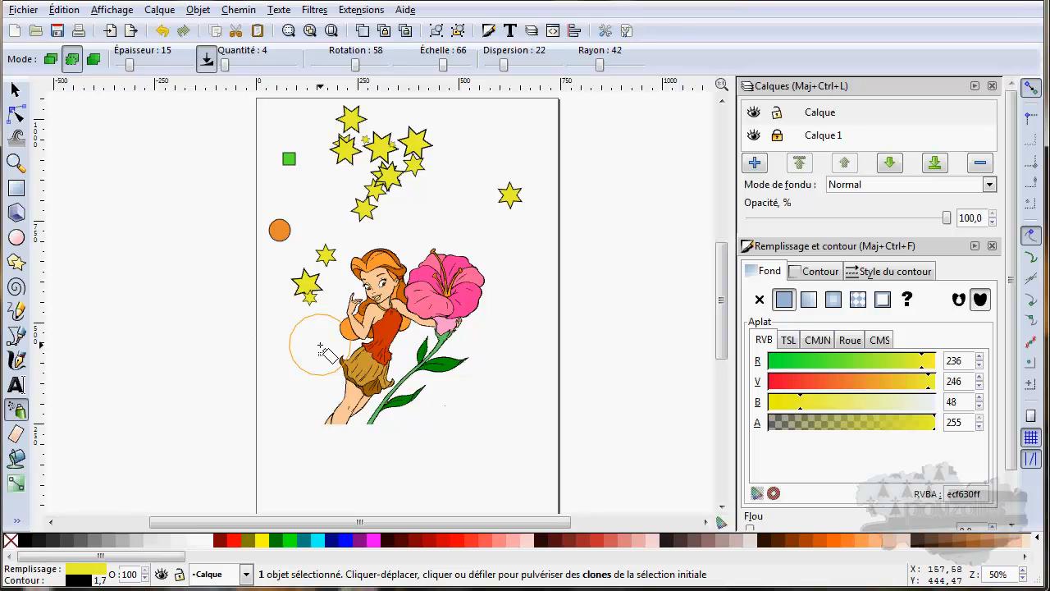
pyautogui.hotkey('ctrl', 'z')
pyautogui.hotkey('ctrl', 'z')
pyautogui.hotkey('ctrl', 'z')
pyautogui.hotkey('ctrl', 'z')
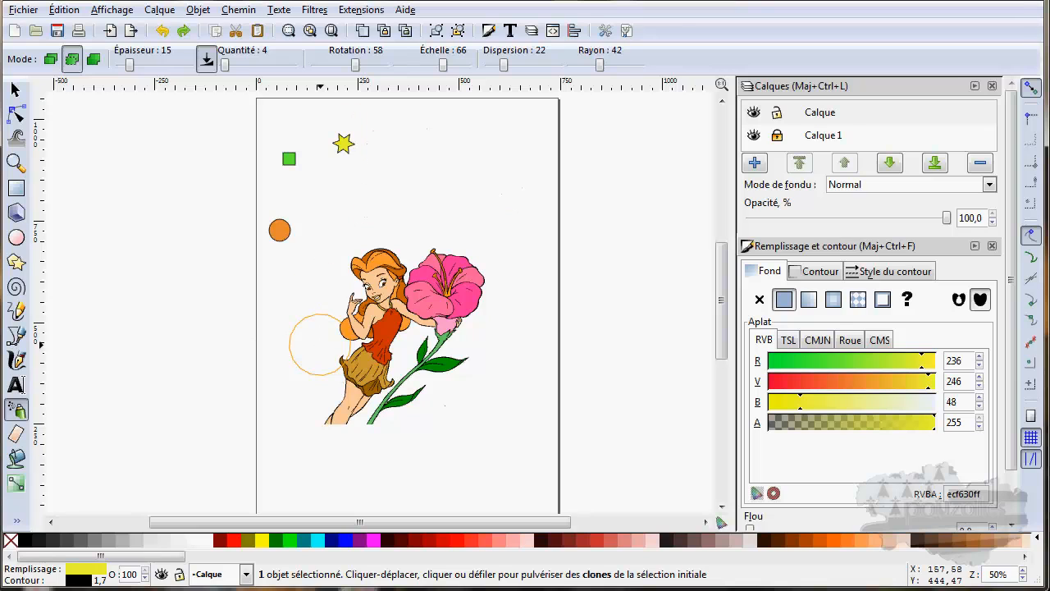
# Select the orange circle, the green square and the yellow star together.
pyautogui.click(17, 92)
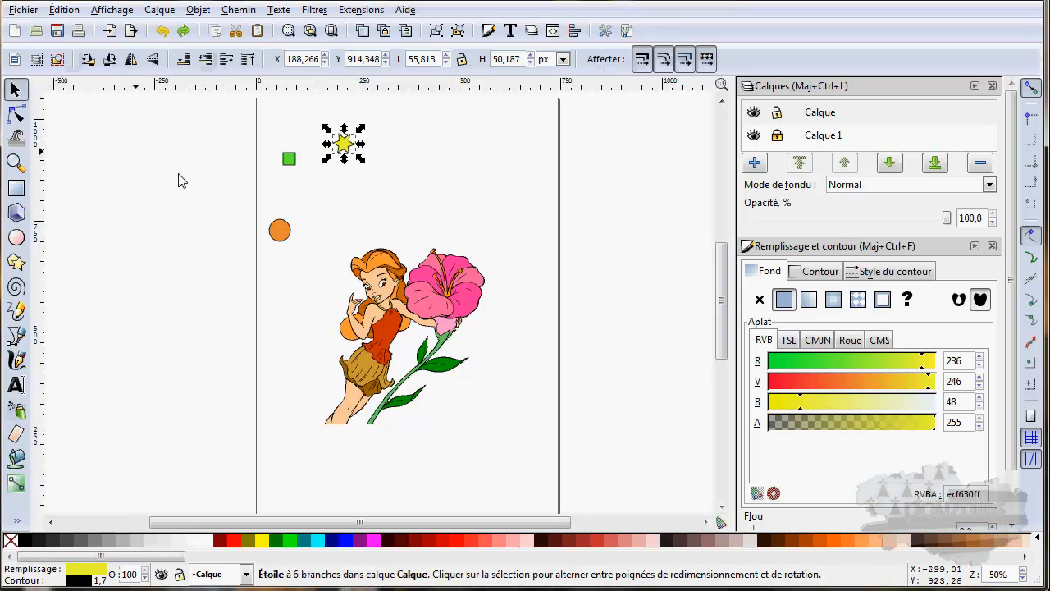
pyautogui.click(289, 159)
pyautogui.click(281, 231)
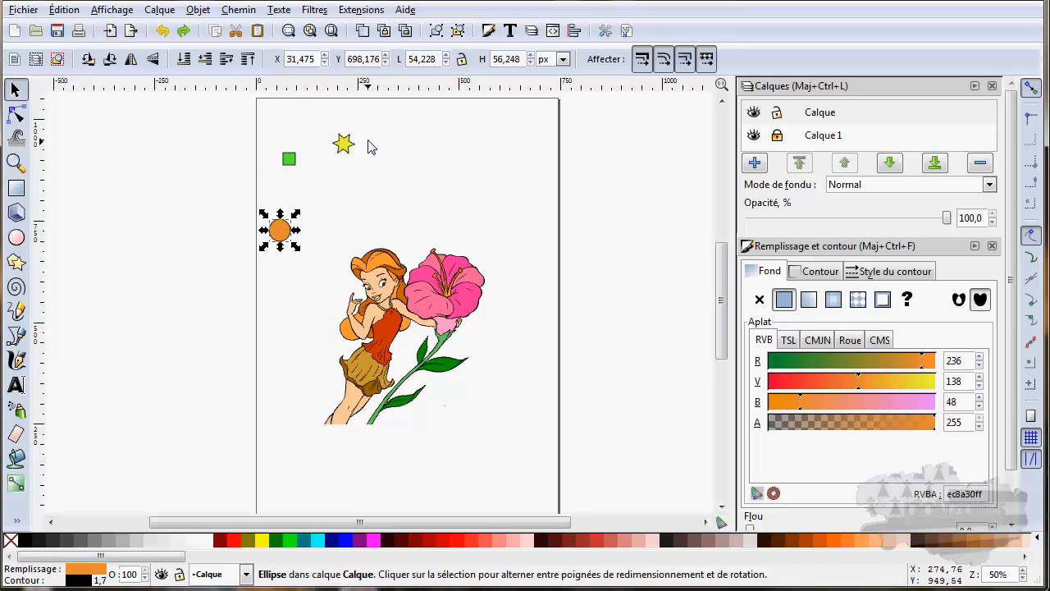
pyautogui.keyDown('shift'); pyautogui.click(290, 159); pyautogui.keyUp('shift')
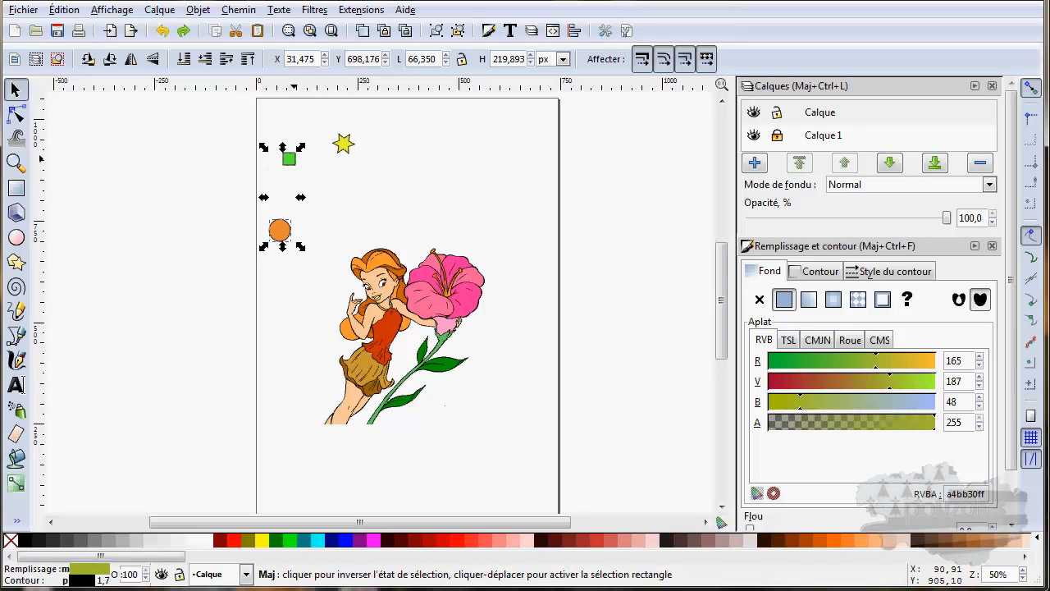
pyautogui.keyDown('shift'); pyautogui.click(343, 146); pyautogui.keyUp('shift')
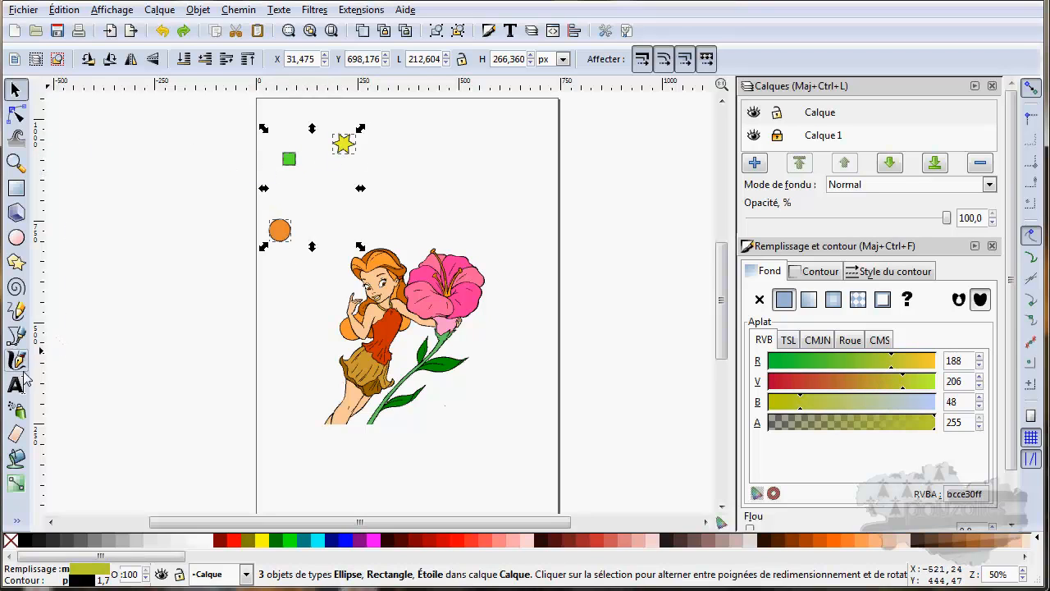
# Try spraying clones of the three selected shapes around the fairy and flower, and undo the spraying.
pyautogui.press('a')
pyautogui.moveTo(427, 174)
pyautogui.mouseDown()
pyautogui.moveTo(352, 220)
pyautogui.moveTo(320, 256)
pyautogui.moveTo(302, 310)
pyautogui.moveTo(298, 382)
pyautogui.moveTo(325, 419)
pyautogui.moveTo(406, 425)
pyautogui.moveTo(449, 410)
pyautogui.moveTo(490, 346)
pyautogui.moveTo(503, 275)
pyautogui.moveTo(469, 161)
pyautogui.mouseUp()
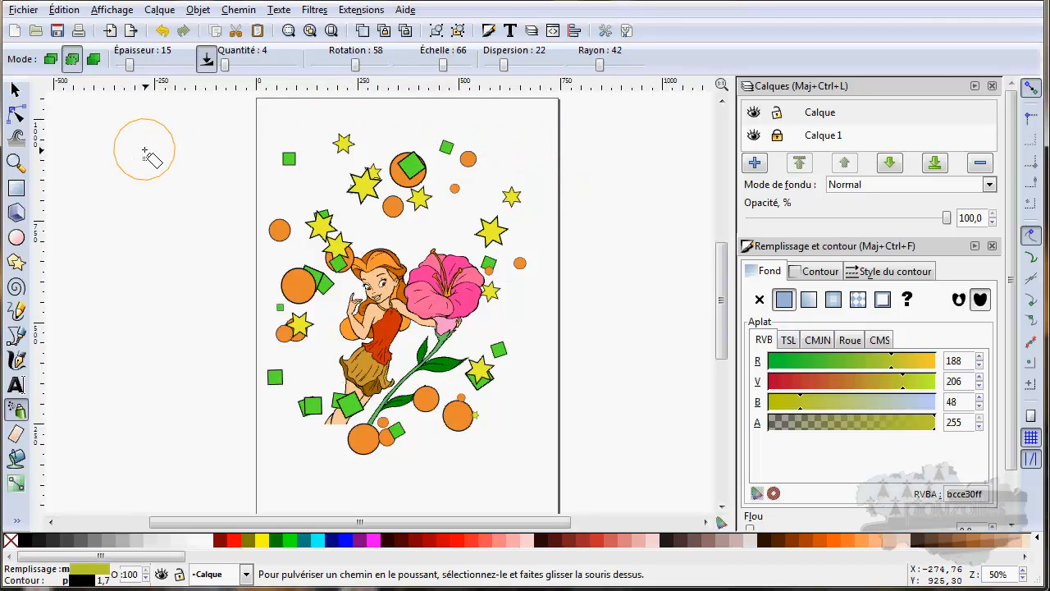
pyautogui.click(71, 60)
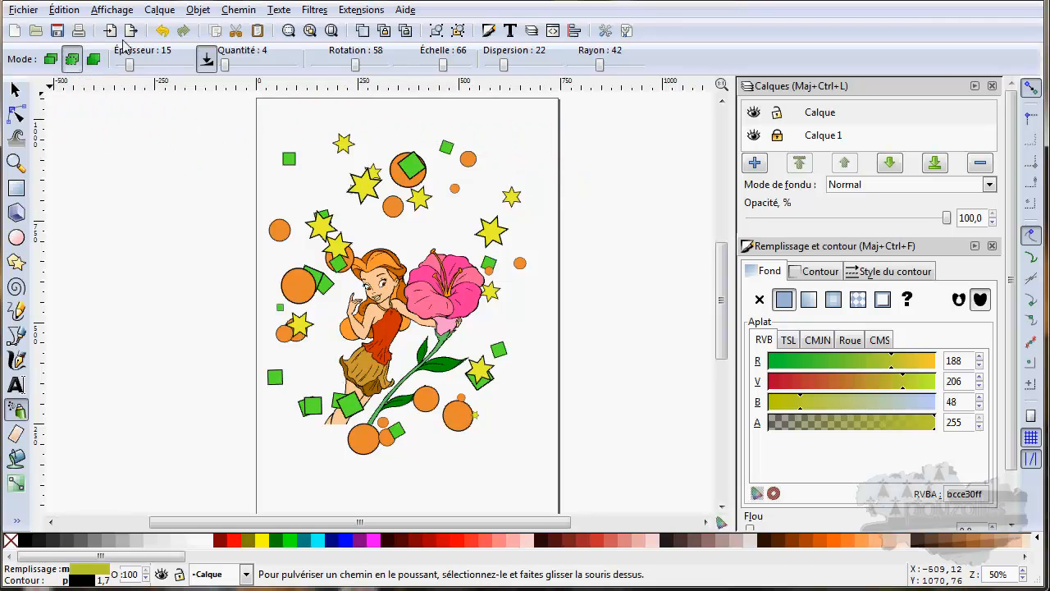
pyautogui.click(163, 30)
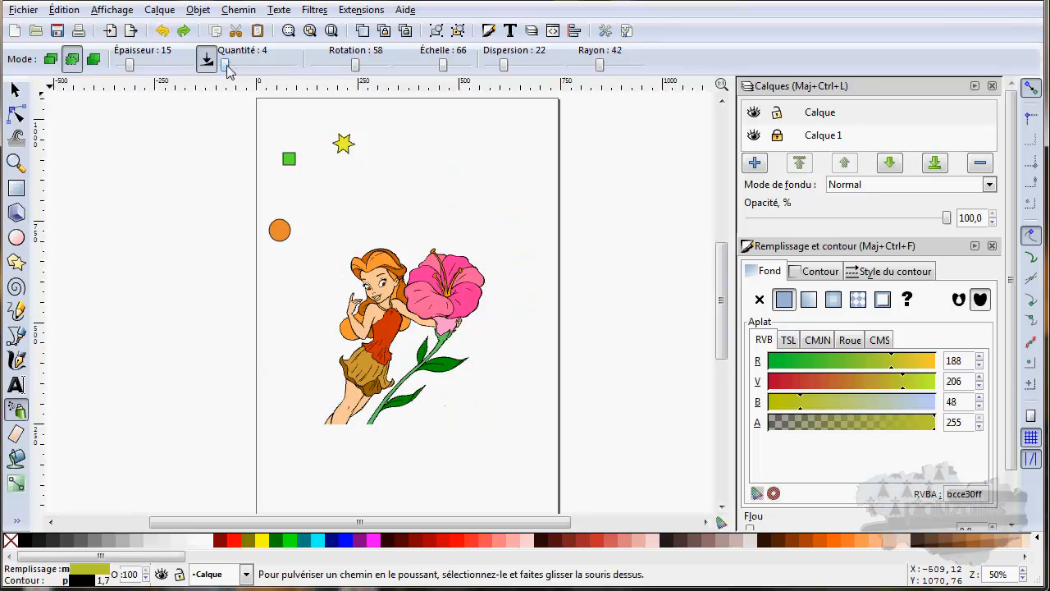
# Set the spray quantity to 2 and spray clones of the three shapes around the fairy, turning off pen pressure partway through.
pyautogui.moveTo(229, 71); pyautogui.dragTo(225, 67)
pyautogui.moveTo(430, 165)
pyautogui.mouseDown()
pyautogui.moveTo(339, 221)
pyautogui.moveTo(304, 279)
pyautogui.moveTo(293, 365)
pyautogui.moveTo(318, 435)
pyautogui.moveTo(352, 450)
pyautogui.moveTo(441, 448)
pyautogui.moveTo(492, 402)
pyautogui.moveTo(517, 329)
pyautogui.moveTo(512, 210)
pyautogui.moveTo(497, 164)
pyautogui.moveTo(445, 222)
pyautogui.moveTo(357, 251)
pyautogui.mouseUp()
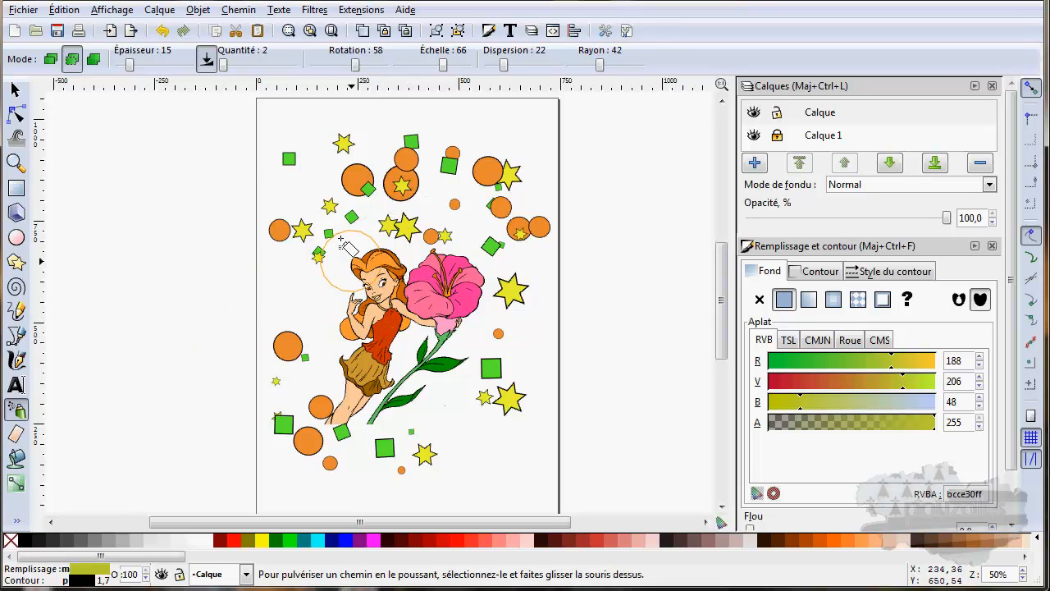
pyautogui.click(207, 59)
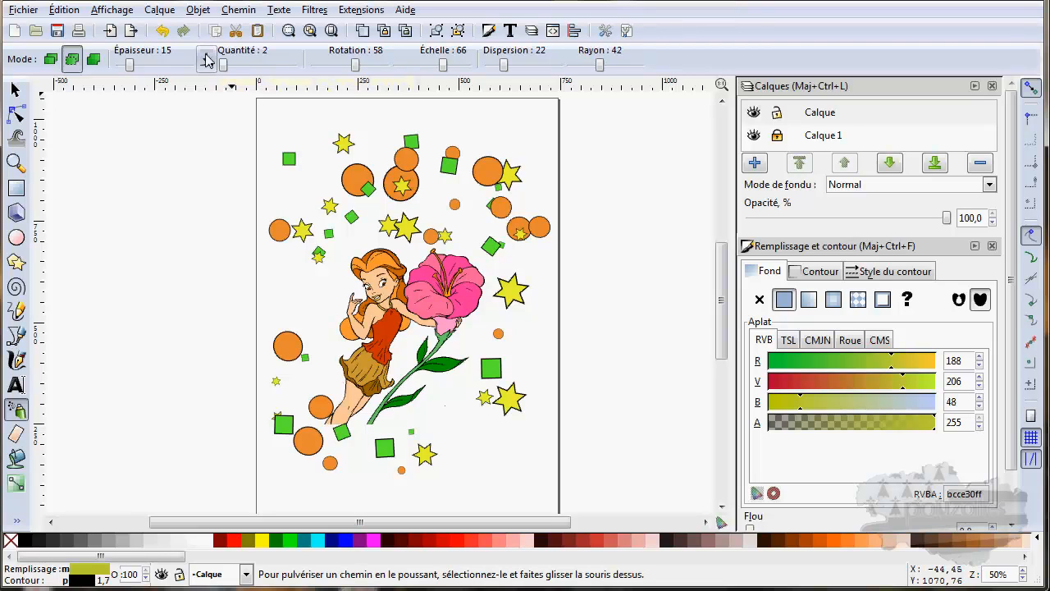
pyautogui.moveTo(305, 125)
pyautogui.mouseDown()
pyautogui.moveTo(319, 362)
pyautogui.moveTo(424, 450)
pyautogui.moveTo(474, 454)
pyautogui.moveTo(526, 425)
pyautogui.mouseUp()
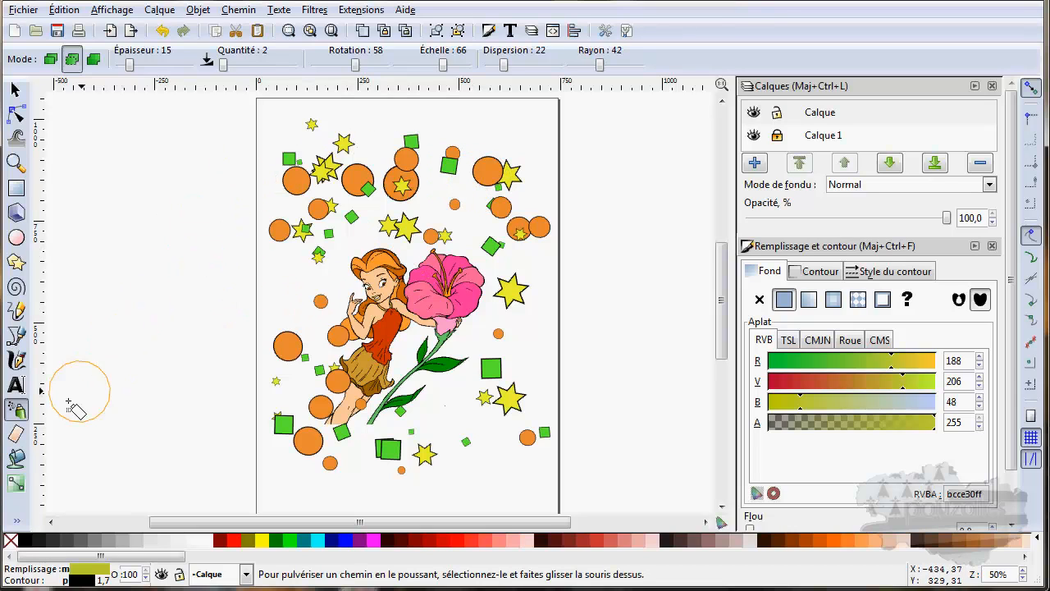
# Delete several stars, circles and squares above the fairy with the Eraser in object-deletion mode.
pyautogui.click(17, 435)
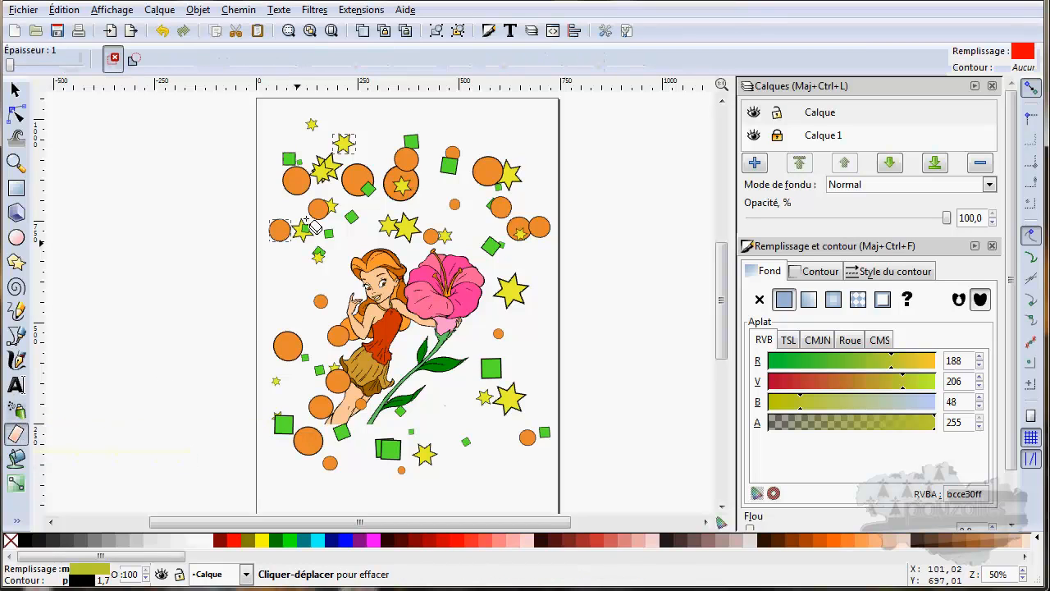
pyautogui.moveTo(307, 144)
pyautogui.mouseDown()
pyautogui.moveTo(298, 210)
pyautogui.moveTo(324, 213)
pyautogui.moveTo(371, 172)
pyautogui.moveTo(356, 125)
pyautogui.moveTo(313, 124)
pyautogui.moveTo(309, 160)
pyautogui.mouseUp()
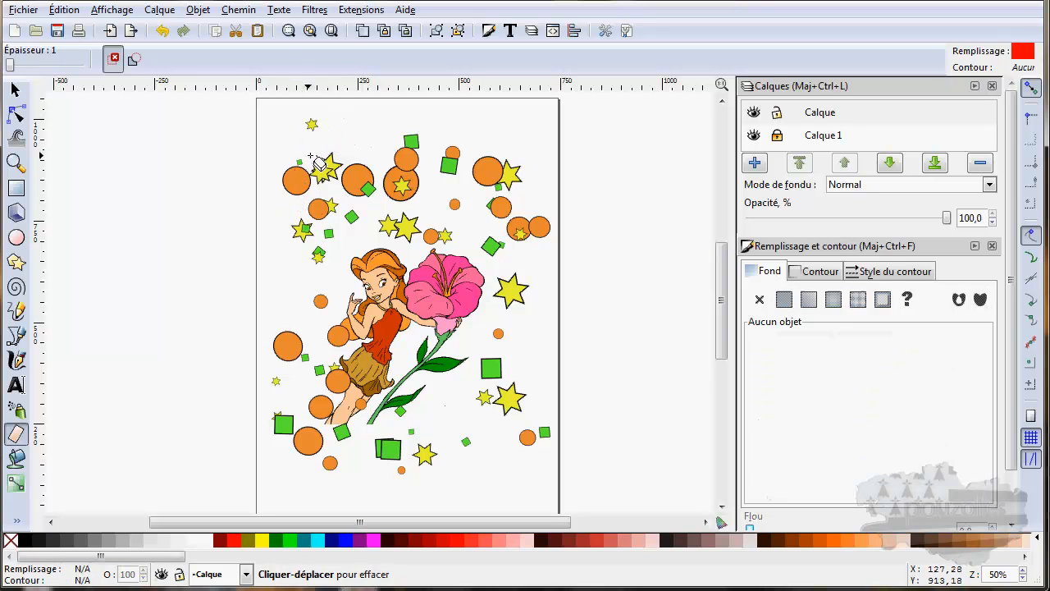
pyautogui.moveTo(478, 150)
pyautogui.mouseDown()
pyautogui.moveTo(309, 207)
pyautogui.moveTo(278, 156)
pyautogui.moveTo(382, 135)
pyautogui.moveTo(519, 137)
pyautogui.moveTo(497, 198)
pyautogui.moveTo(472, 175)
pyautogui.moveTo(531, 148)
pyautogui.mouseUp()
pyautogui.moveTo(374, 160)
pyautogui.mouseDown()
pyautogui.moveTo(326, 162)
pyautogui.moveTo(324, 145)
pyautogui.moveTo(408, 126)
pyautogui.moveTo(251, 300)
pyautogui.moveTo(231, 286)
pyautogui.moveTo(278, 155)
pyautogui.moveTo(427, 145)
pyautogui.mouseUp()
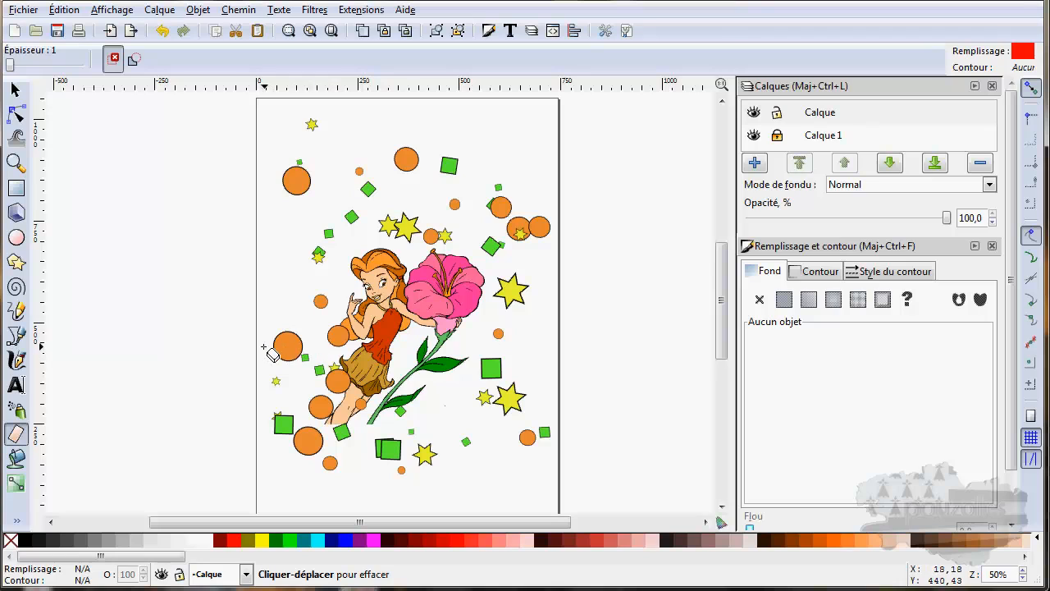
# Undo the erasures and all the spraying until only the original star, square and circle remain with the fairy.
pyautogui.hotkey('ctrl', 'z')
pyautogui.hotkey('ctrl', 'z')
pyautogui.hotkey('ctrl', 'z')
pyautogui.hotkey('ctrl', 'z')
pyautogui.hotkey('ctrl', 'z')
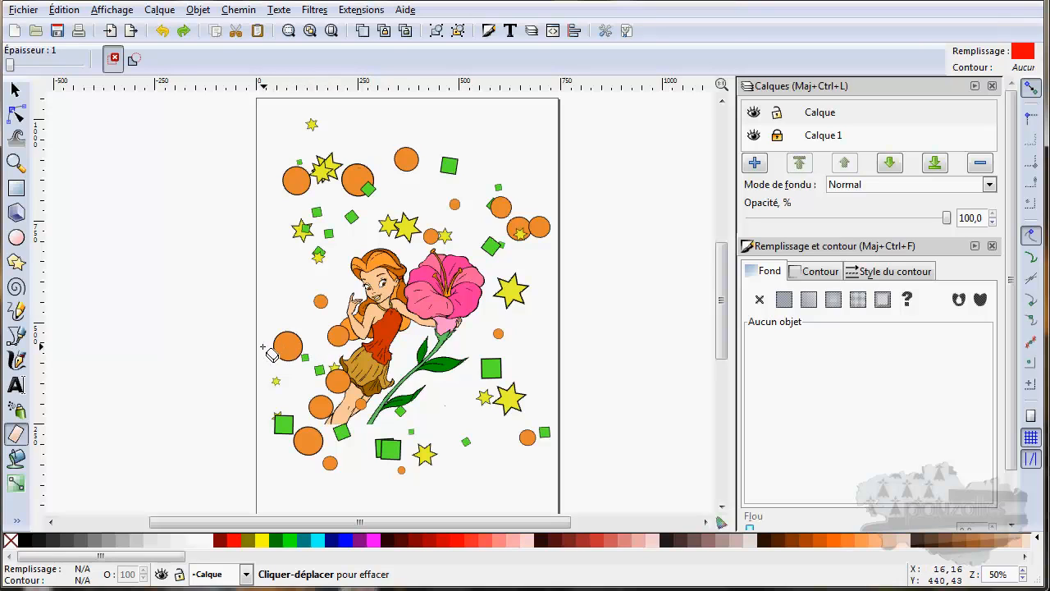
pyautogui.hotkey('ctrl', 'shift', 'z')
pyautogui.hotkey('ctrl', 'shift', 'z')
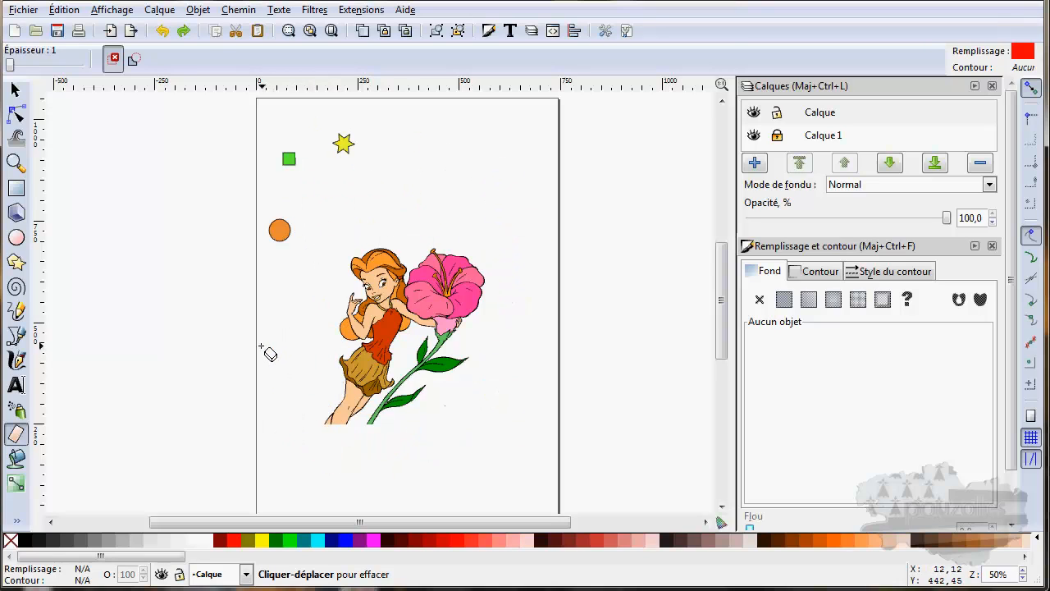
pyautogui.click(15, 89)
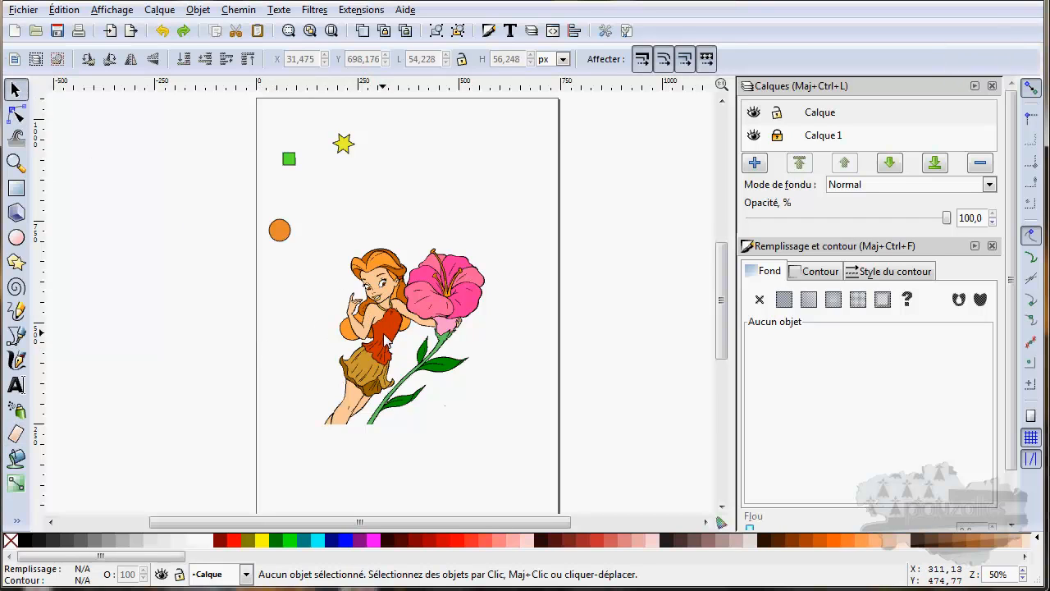
pyautogui.keyDown('ctrl'); pyautogui.scroll(4, 386, 339); pyautogui.keyUp('ctrl')
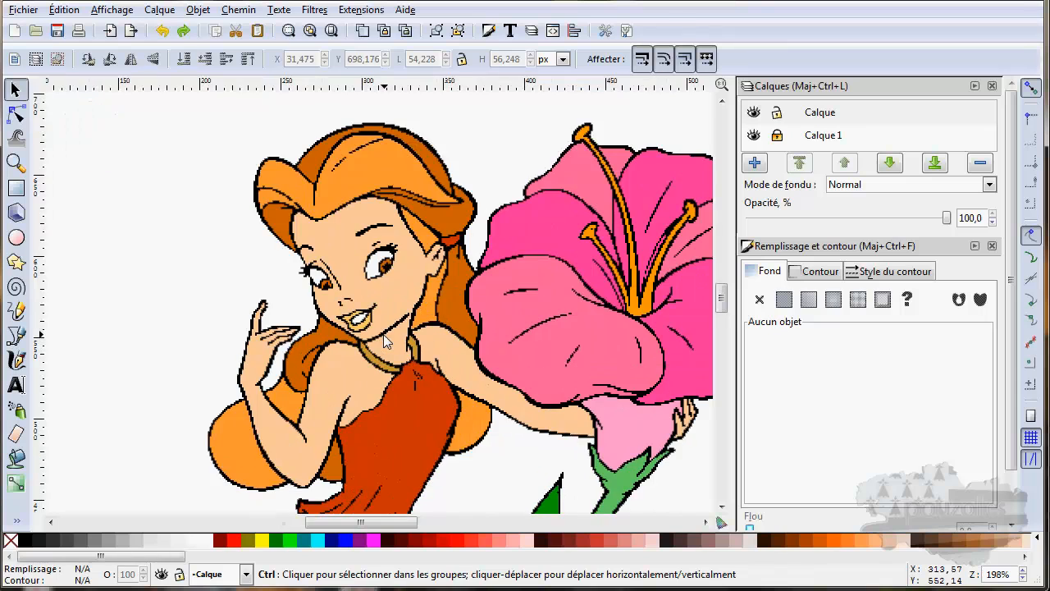
pyautogui.keyDown('ctrl'); pyautogui.scroll(-3, 386, 340); pyautogui.keyUp('ctrl')
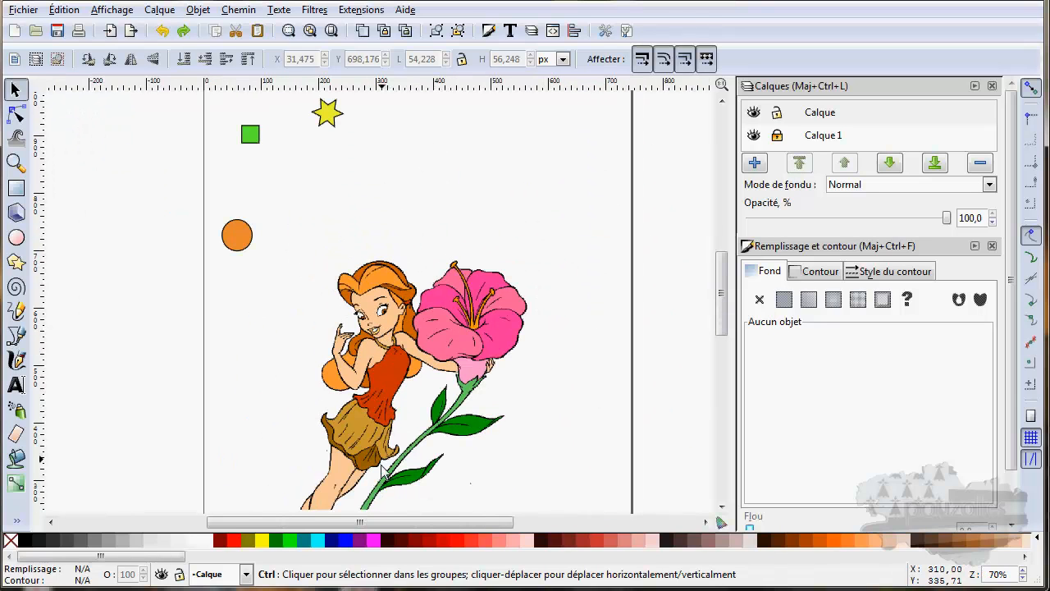
pyautogui.scroll(-3, 379, 426)
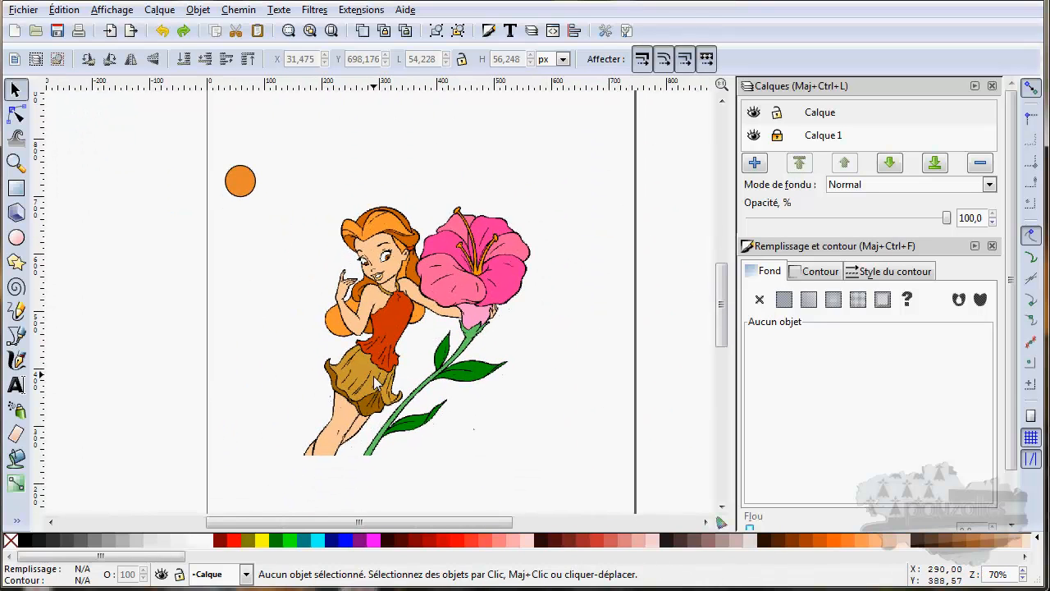
pyautogui.keyDown('ctrl'); pyautogui.scroll(1, 375, 380); pyautogui.keyUp('ctrl')
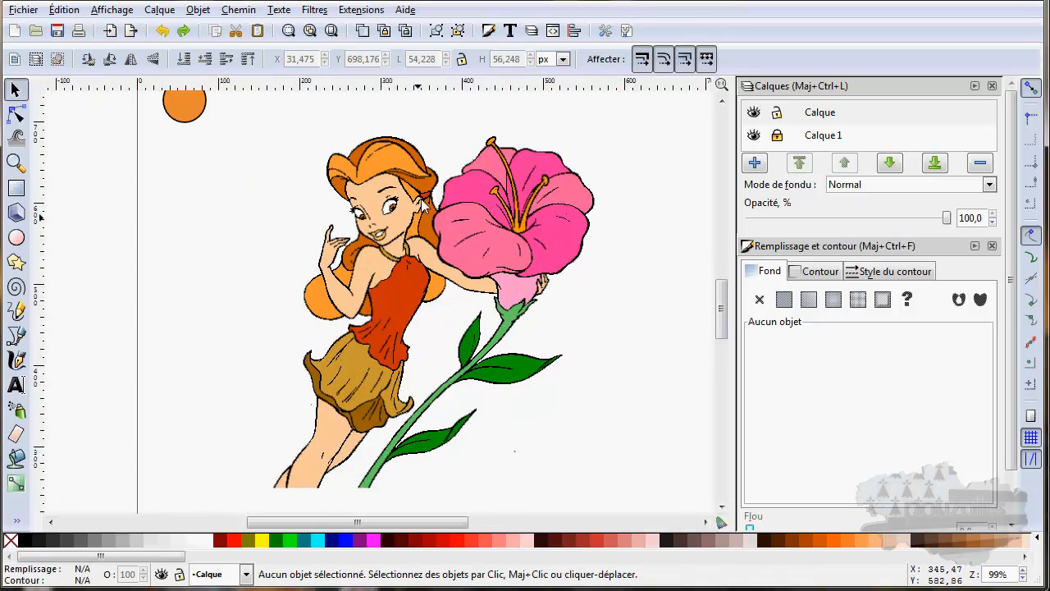